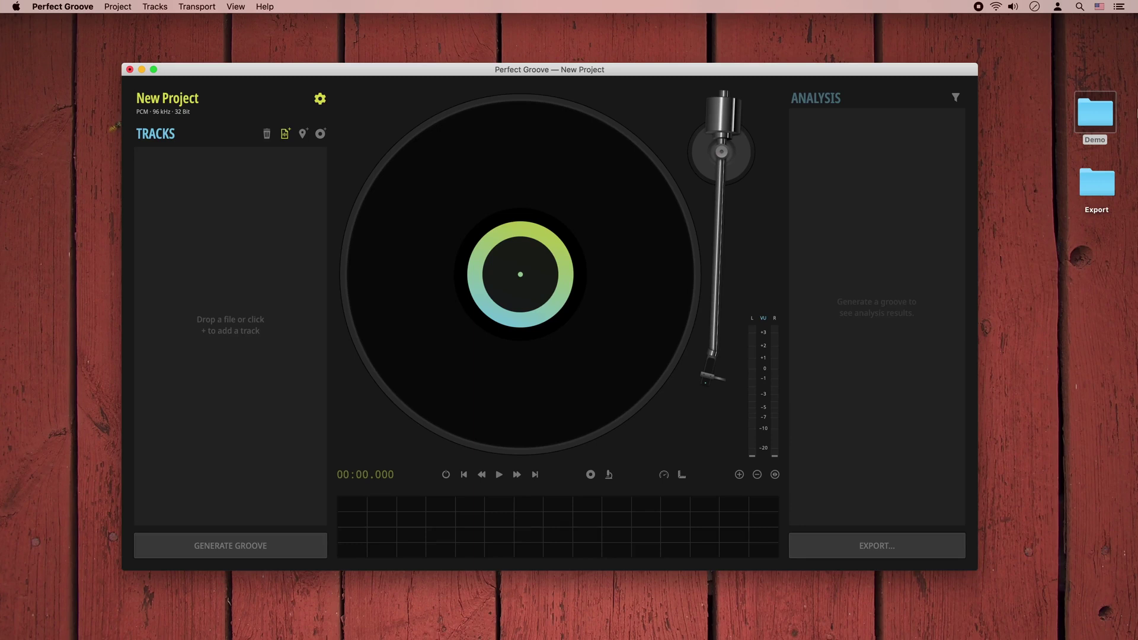
# Add the five selected WAV songs from the Demo folder as side A tracks, then close the folder
pyautogui.doubleClick(1109, 112)
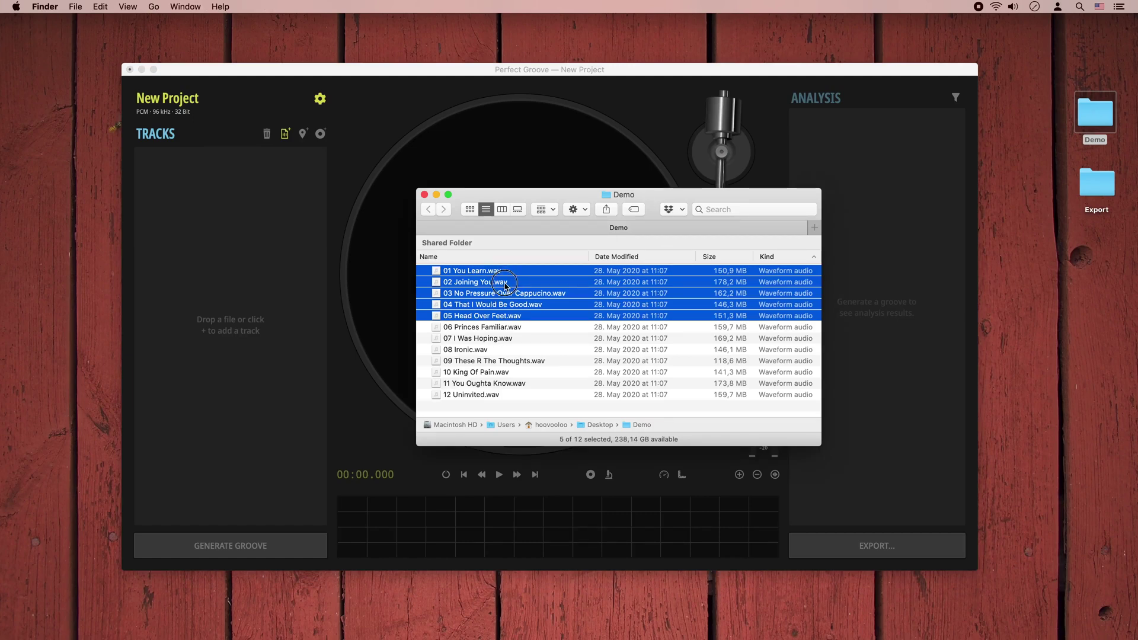
pyautogui.moveTo(507, 286); pyautogui.dragTo(256, 276)
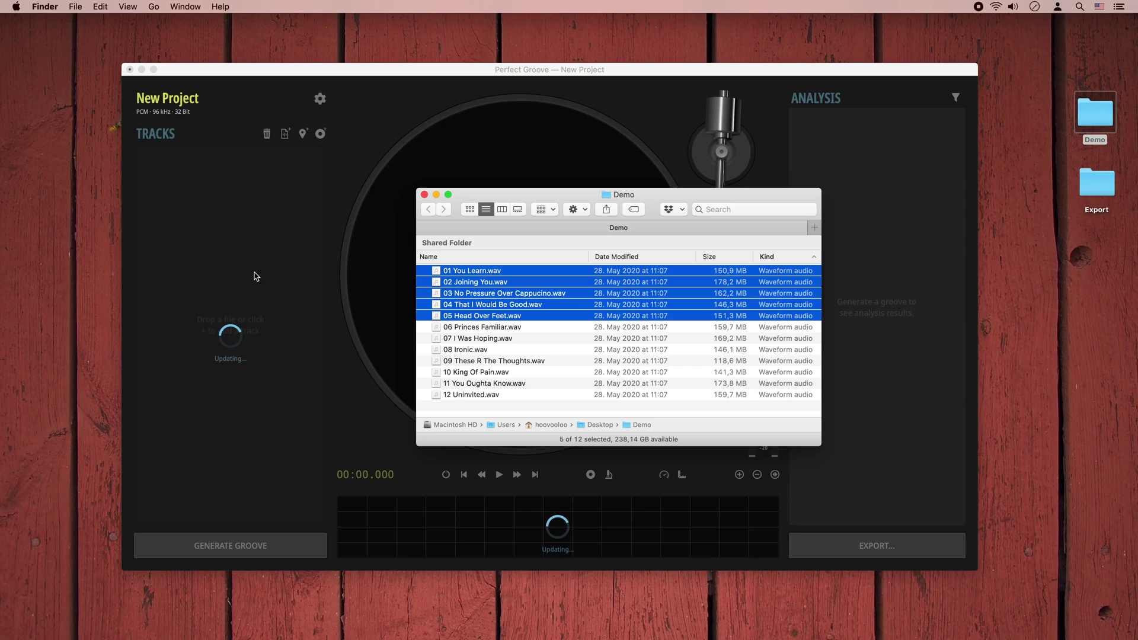
pyautogui.moveTo(423, 201); pyautogui.dragTo(424, 201)
pyautogui.click(424, 196)
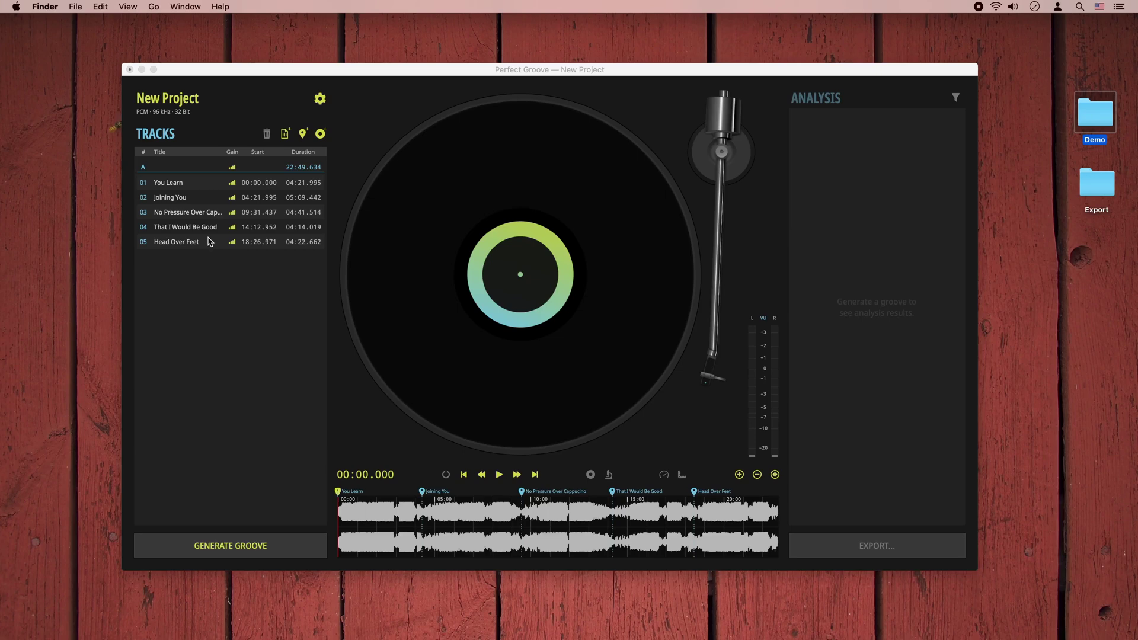
# Set side A's gain to -6 dB in Side Options
pyautogui.moveTo(196, 243)
pyautogui.mouseDown()
pyautogui.moveTo(214, 207)
pyautogui.moveTo(209, 179)
pyautogui.moveTo(207, 241)
pyautogui.mouseUp()
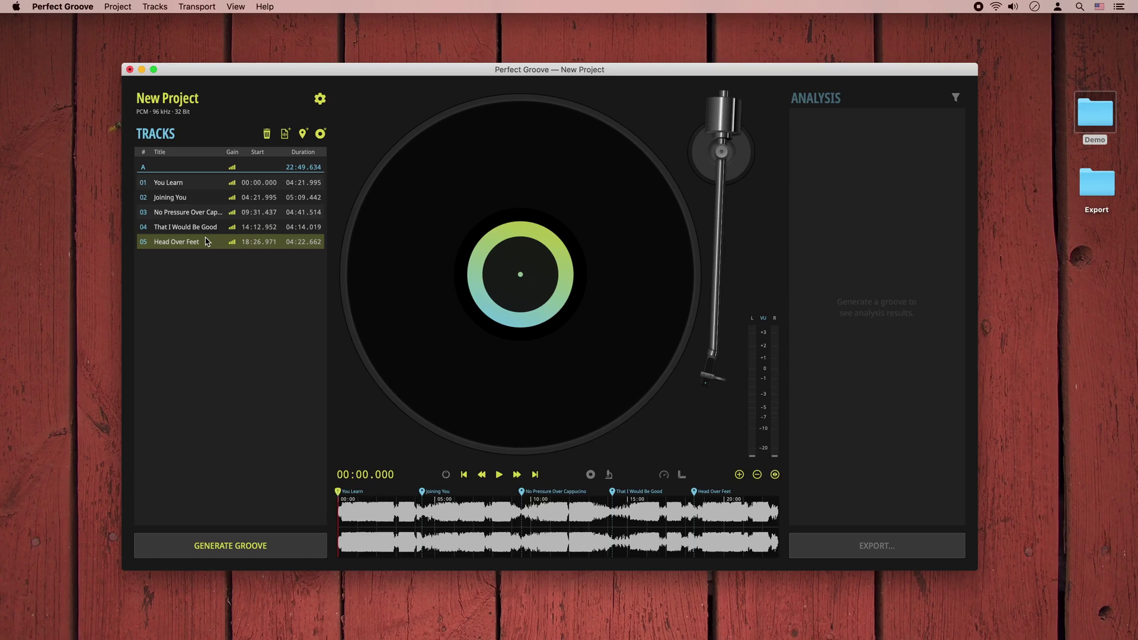
pyautogui.click(233, 170)
pyautogui.click(271, 157)
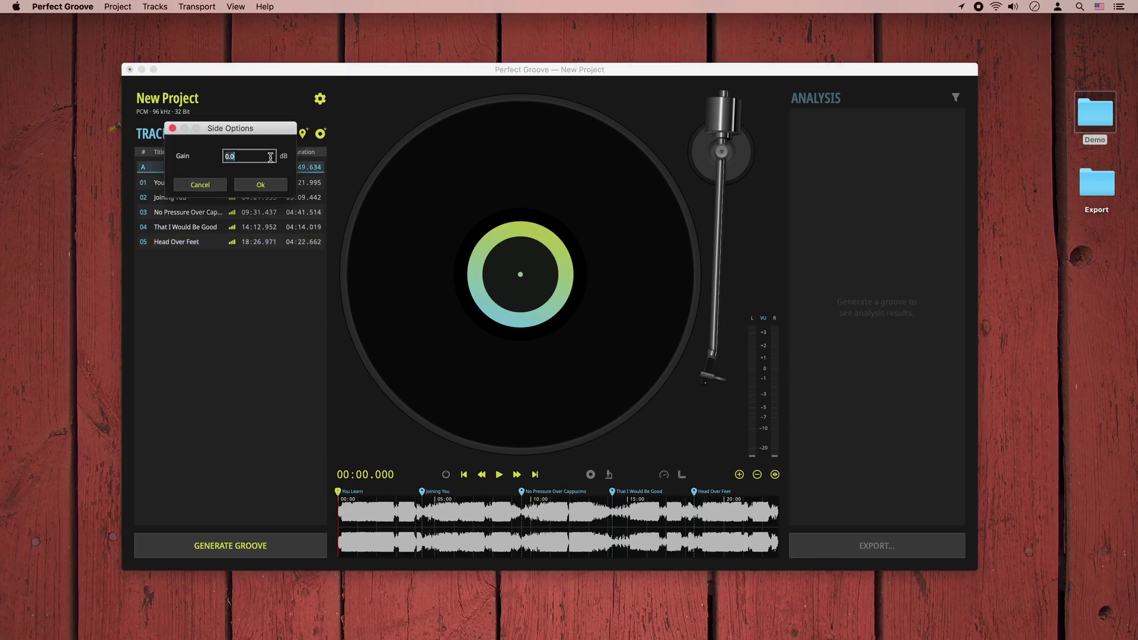
pyautogui.write('-6')
pyautogui.click(271, 183)
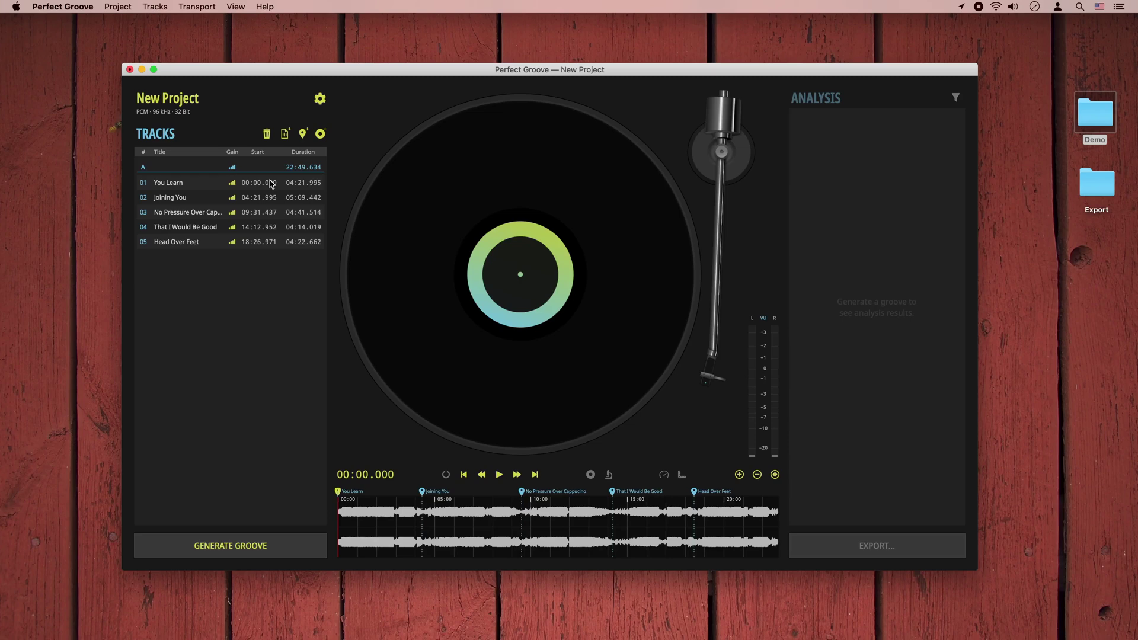
# Open Project Settings on the RECORD tab, showing RIAA 12" Record at 33⅓ rpm
pyautogui.click(319, 101)
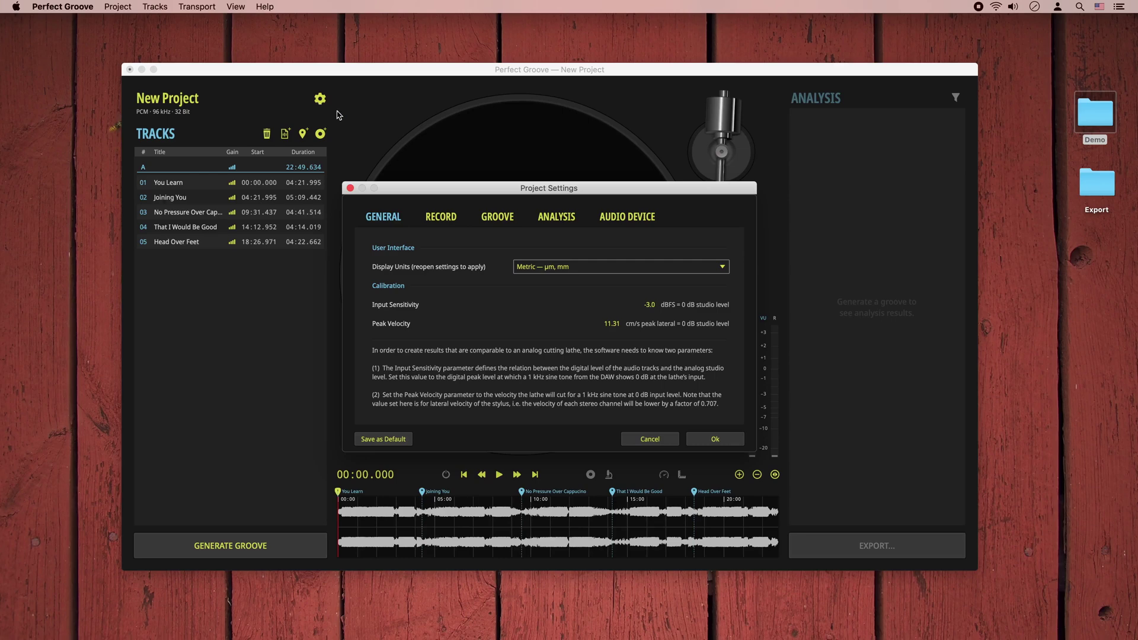
pyautogui.click(440, 218)
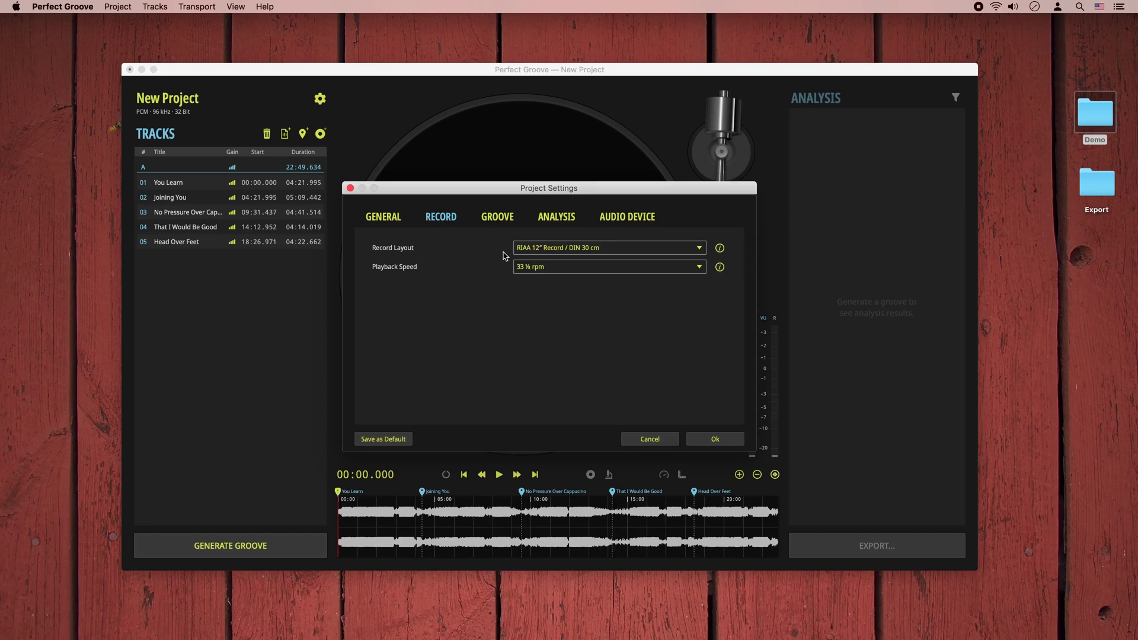
# Keep the RIAA 12" Record layout and 33⅓ rpm speed after trying Custom, then view GROOVE settings
pyautogui.click(654, 252)
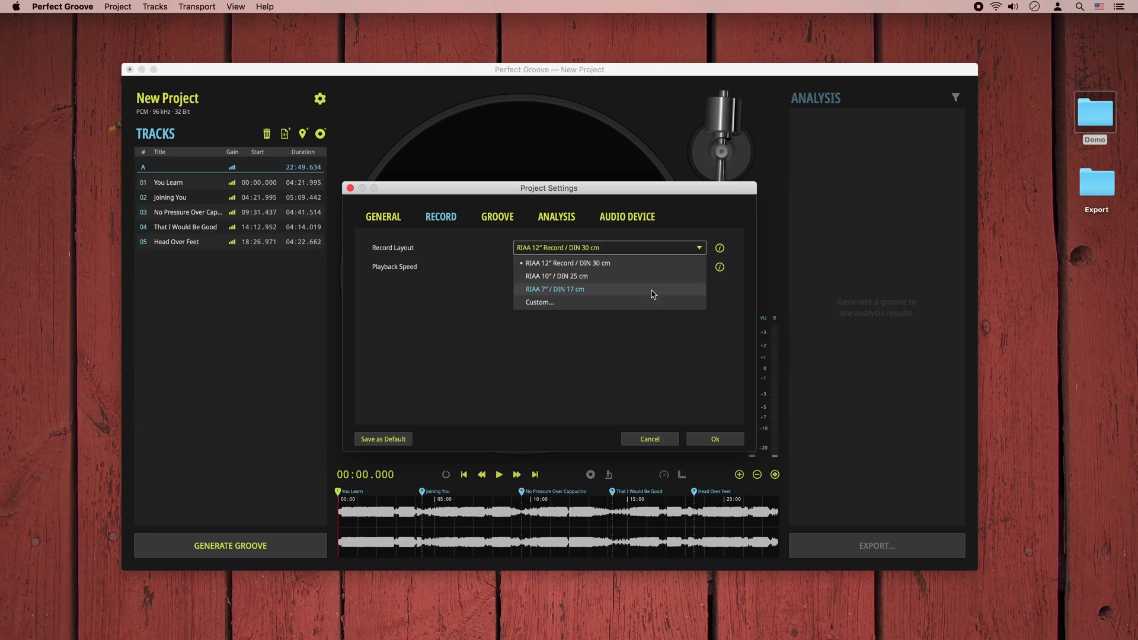
pyautogui.click(550, 303)
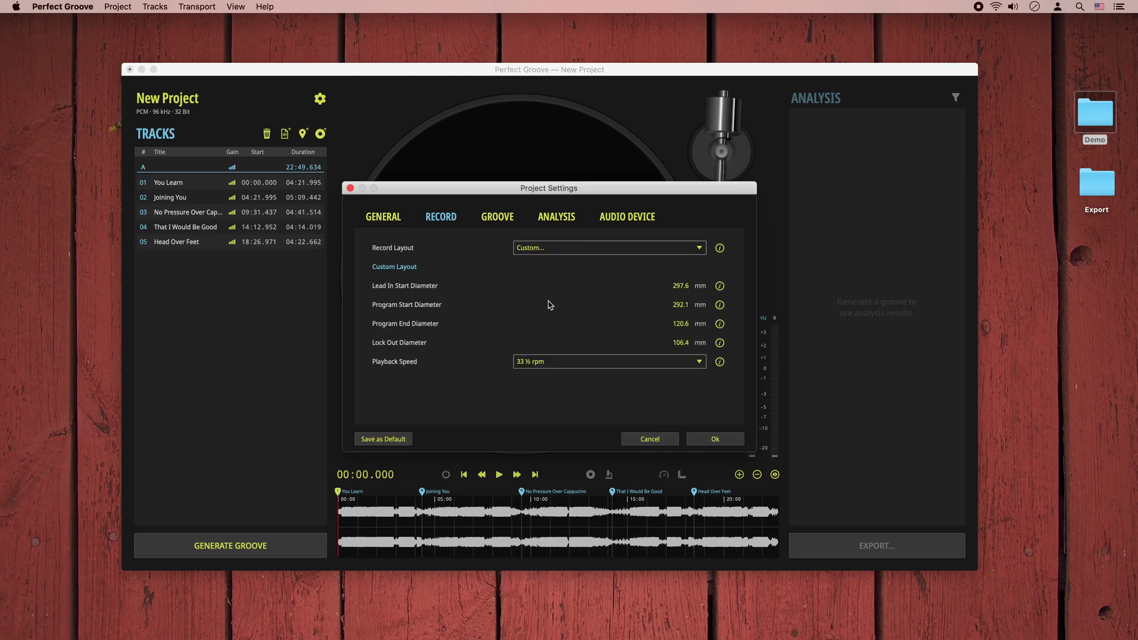
pyautogui.click(551, 251)
pyautogui.click(551, 263)
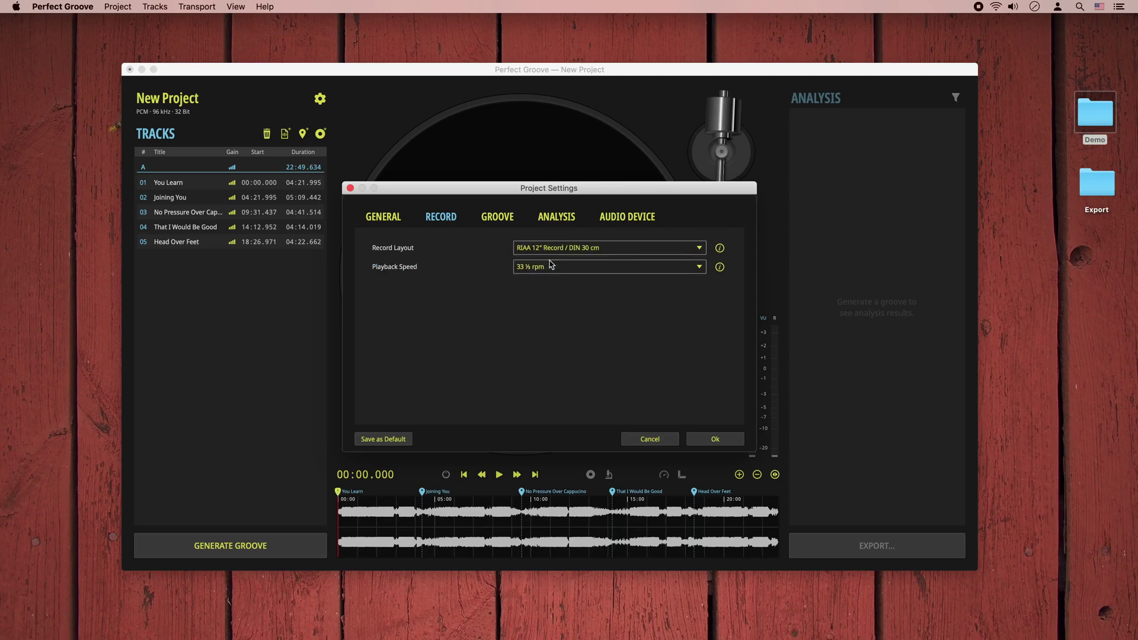
pyautogui.click(548, 271)
pyautogui.click(551, 283)
pyautogui.click(486, 219)
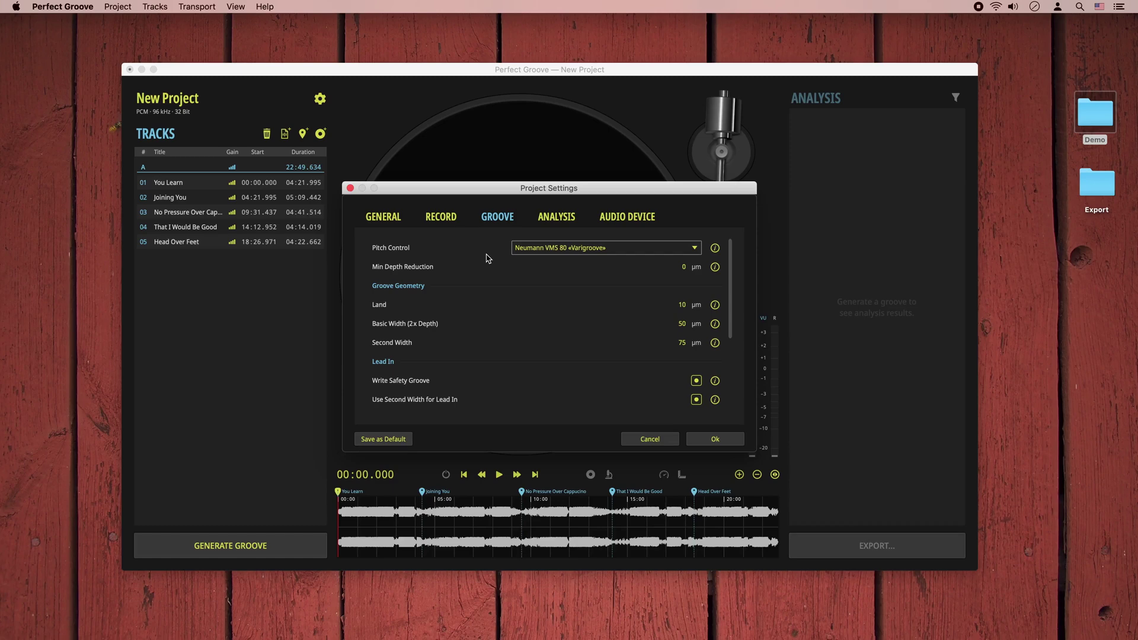
# Scroll the groove settings down to lead-out pitch, then switch to the ANALYSIS thresholds
pyautogui.scroll(-1, 486, 258)
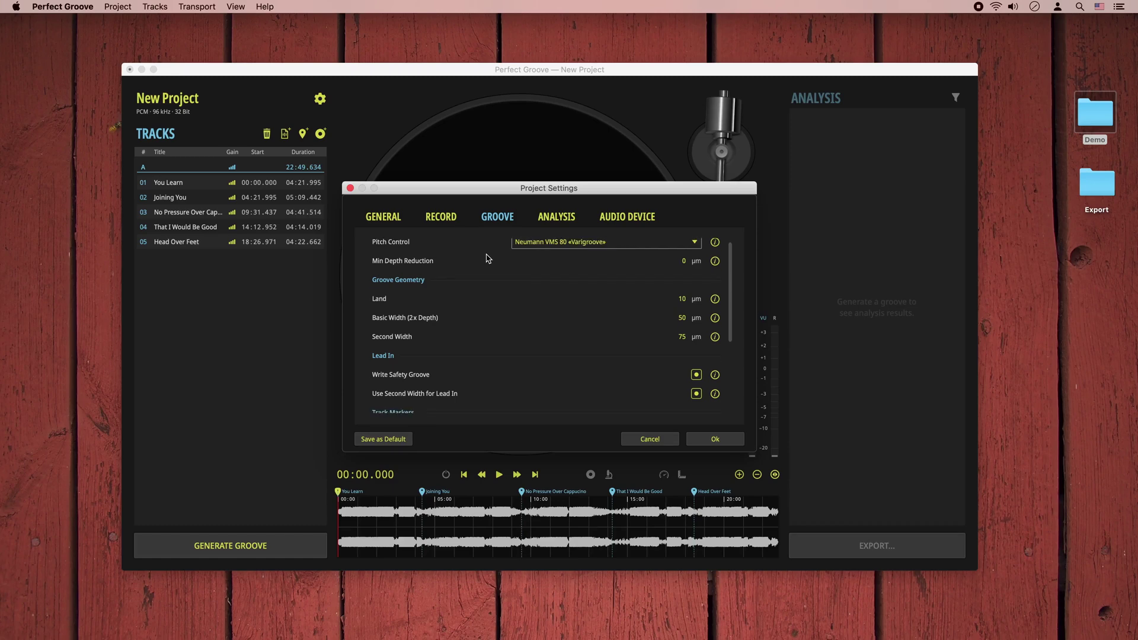
pyautogui.scroll(-1, 488, 258)
pyautogui.scroll(-8, 487, 258)
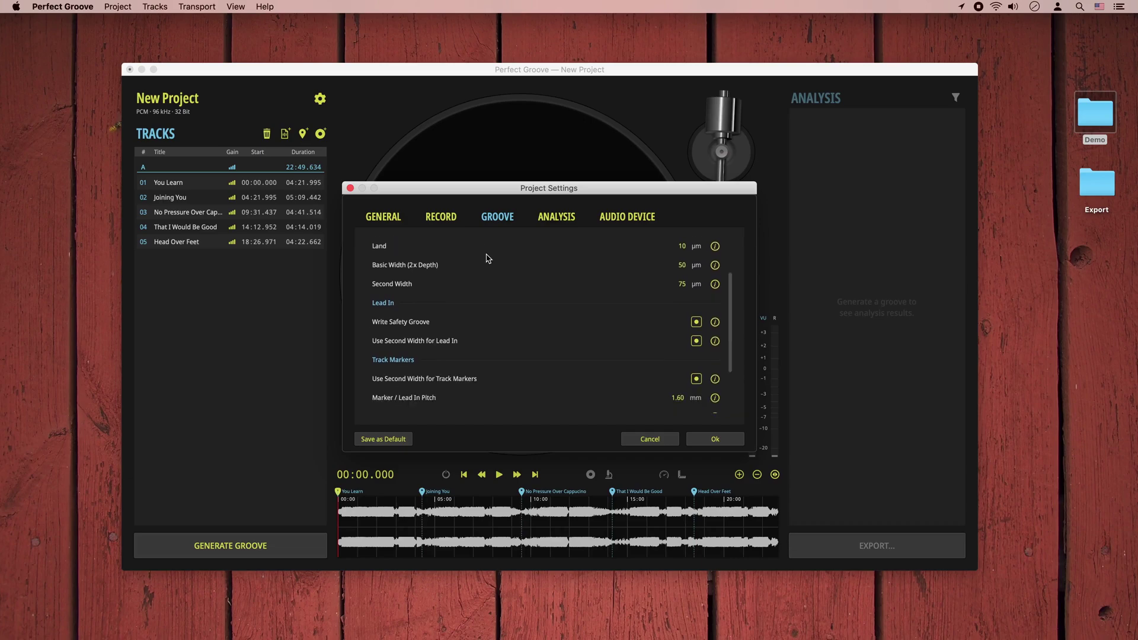
pyautogui.scroll(-9, 487, 259)
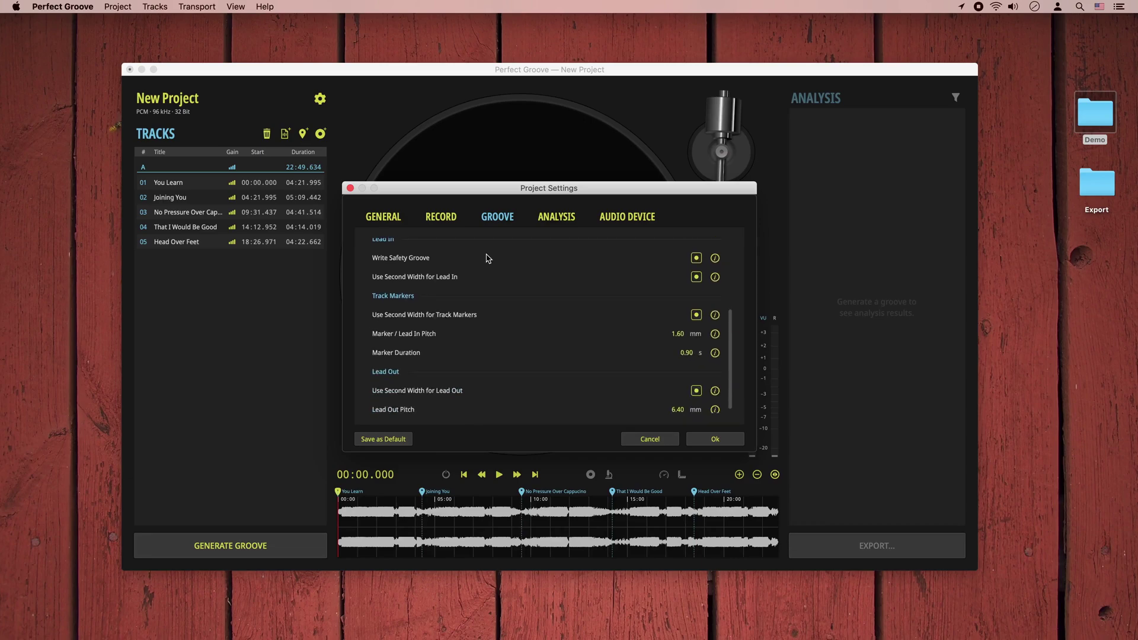
pyautogui.scroll(-1, 488, 259)
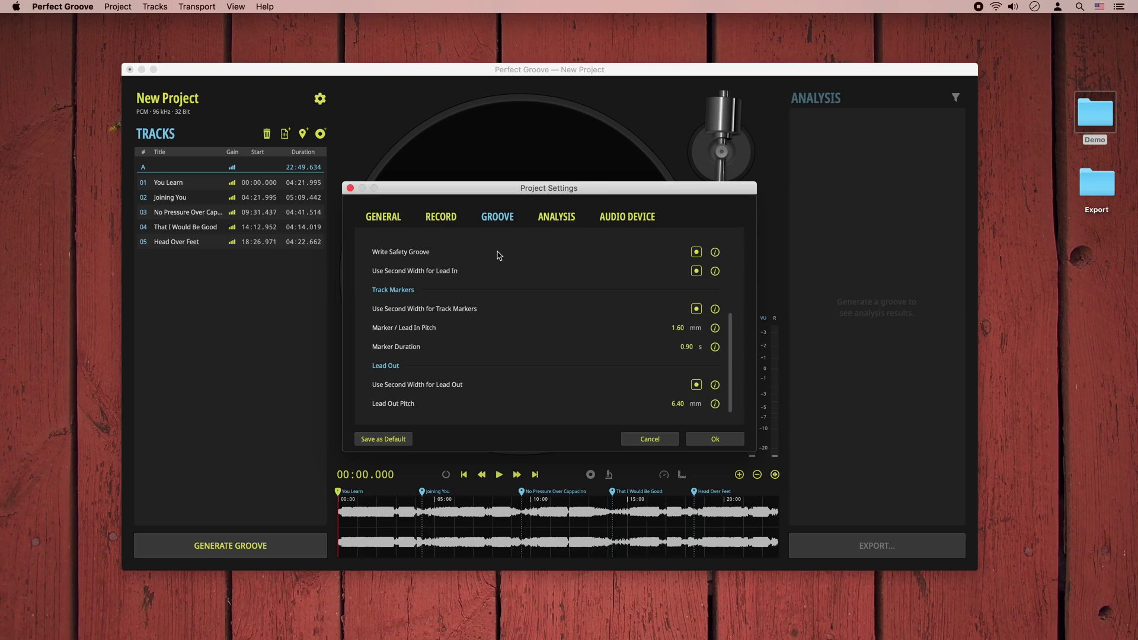
pyautogui.click(546, 224)
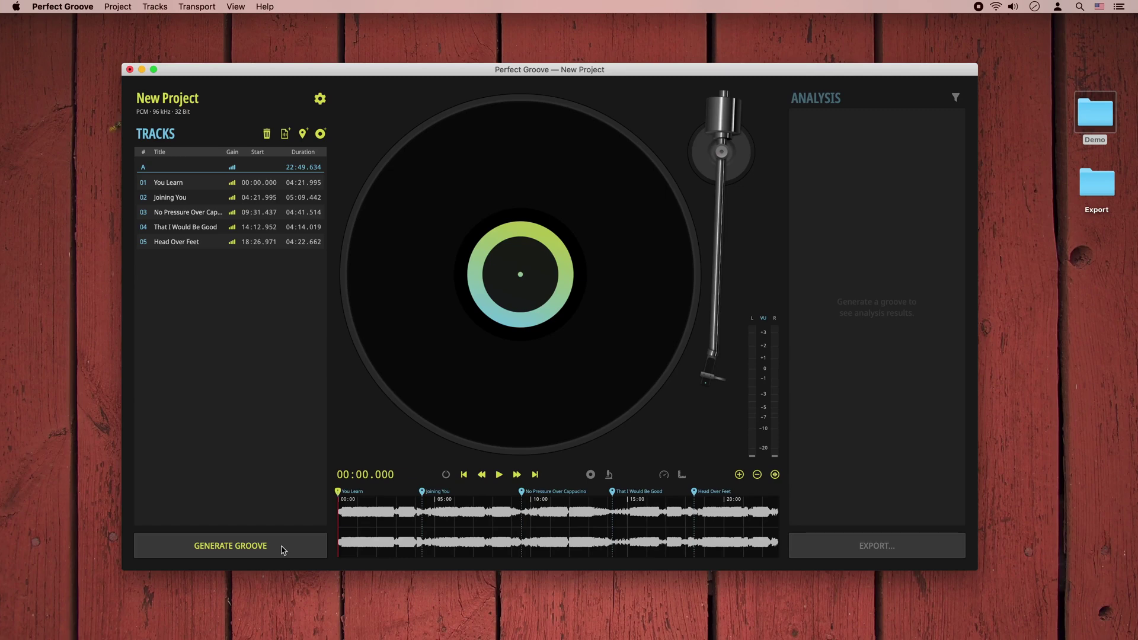
# Generate the side A groove, which uses 91% of the record and flags 69 issues
pyautogui.click(282, 550)
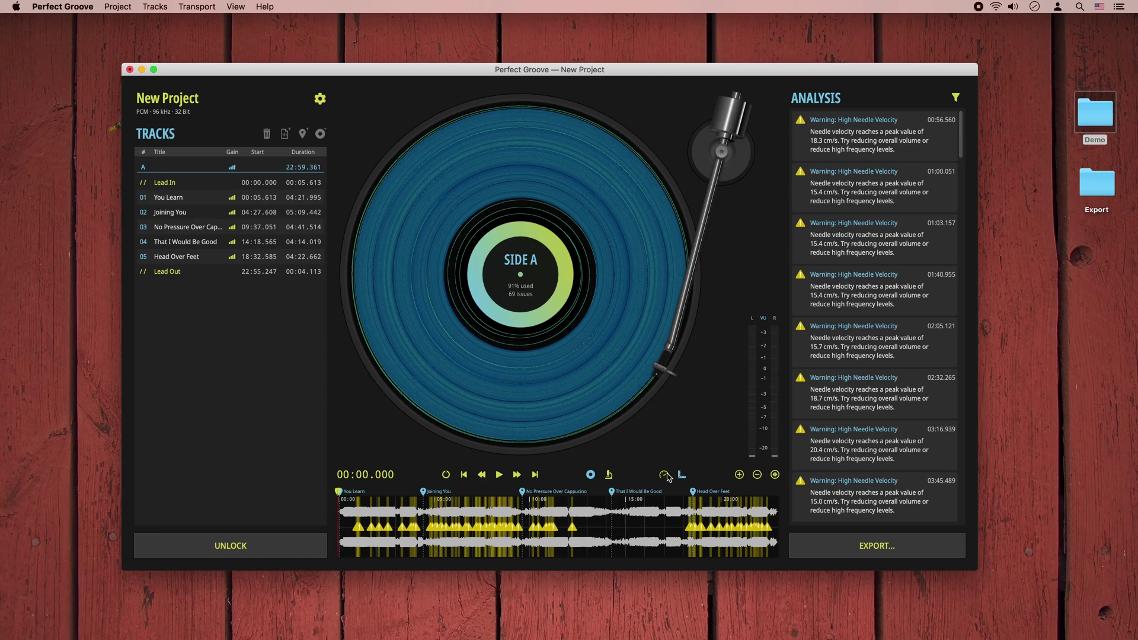
# Switch the record display to the needle velocity heat map with Super+2
pyautogui.press('super+2')
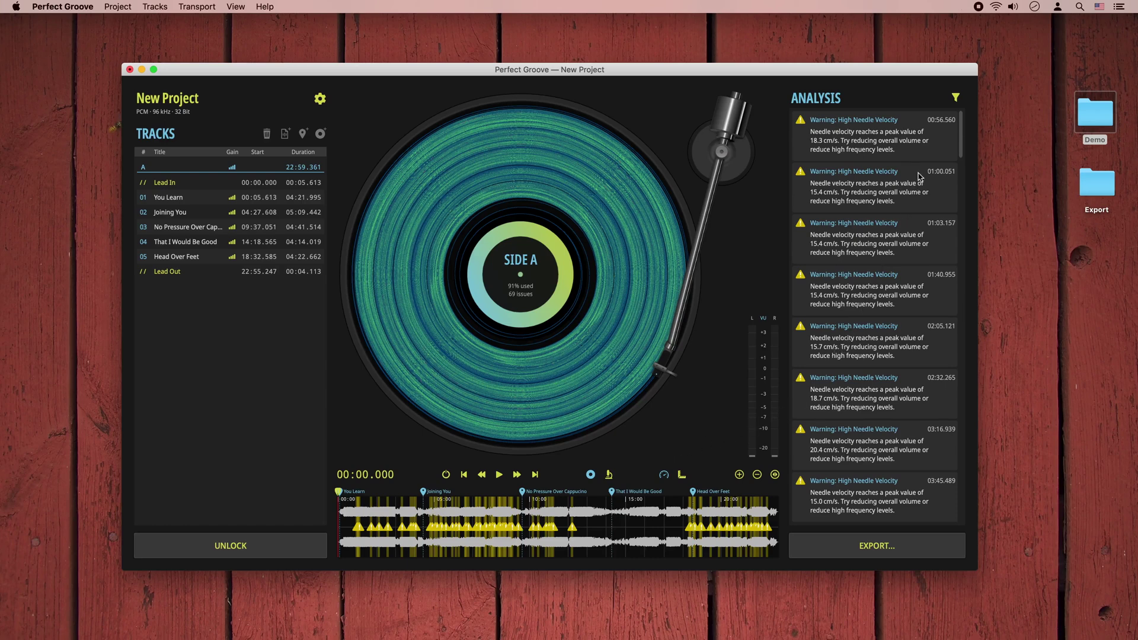
pyautogui.moveTo(961, 137)
pyautogui.mouseDown()
pyautogui.moveTo(972, 242)
pyautogui.moveTo(966, 133)
pyautogui.mouseUp()
# Keep the Analysis issues sorted by Timestamp in the filter options
pyautogui.click(955, 98)
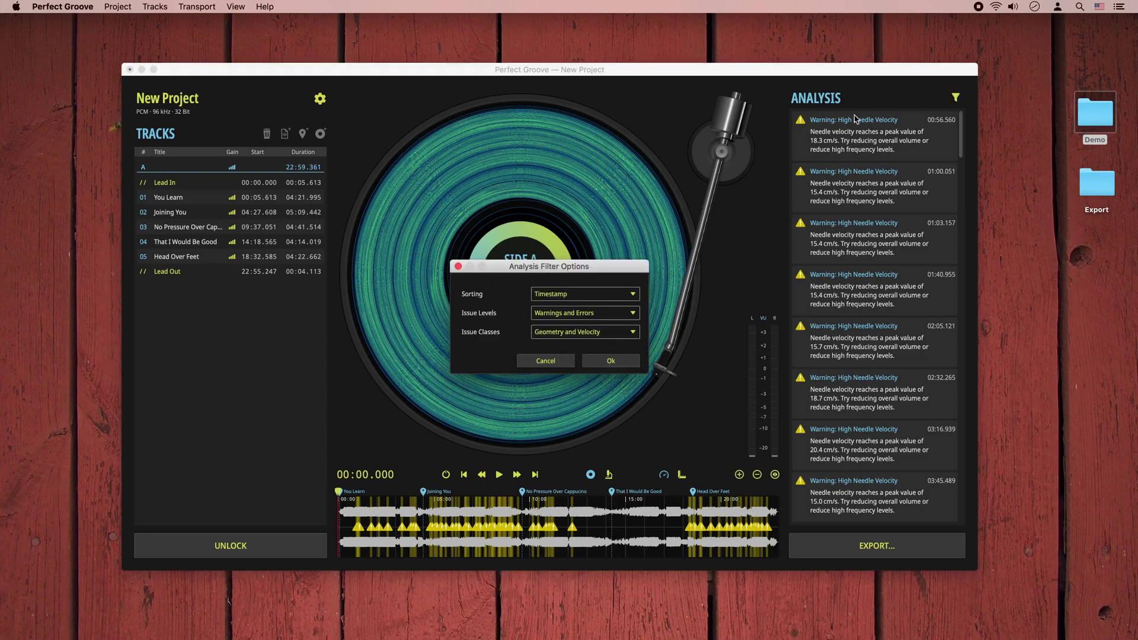
pyautogui.click(621, 294)
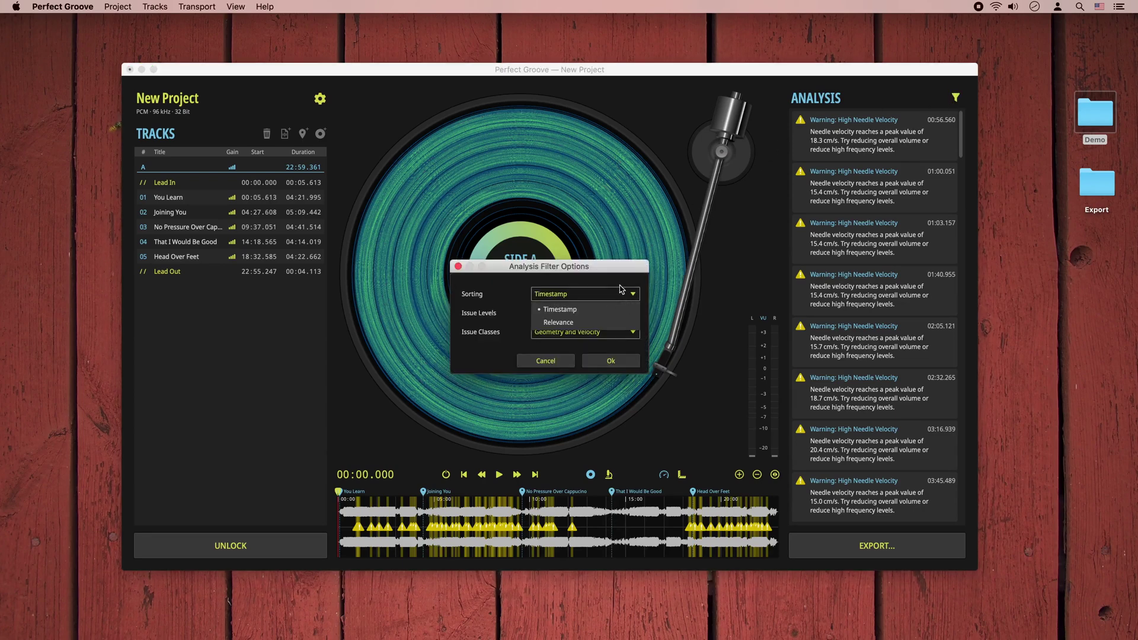
pyautogui.click(621, 309)
pyautogui.click(615, 363)
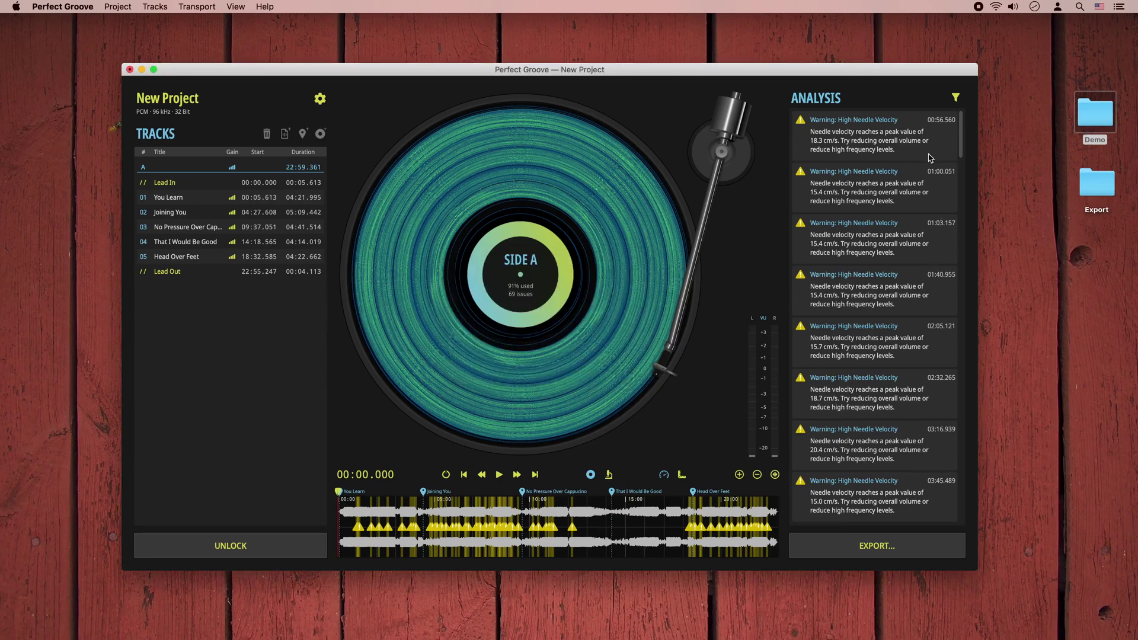
# Jump to the 00:56.560 velocity warning and zoom the timeline to about 0:55–1:07
pyautogui.click(929, 292)
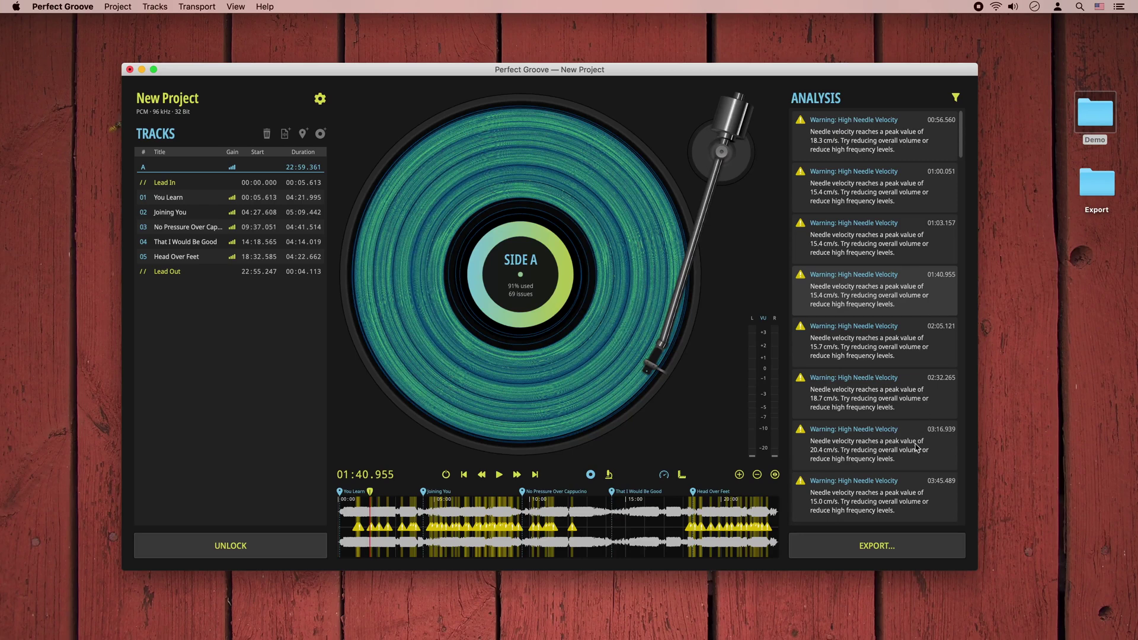
pyautogui.click(881, 148)
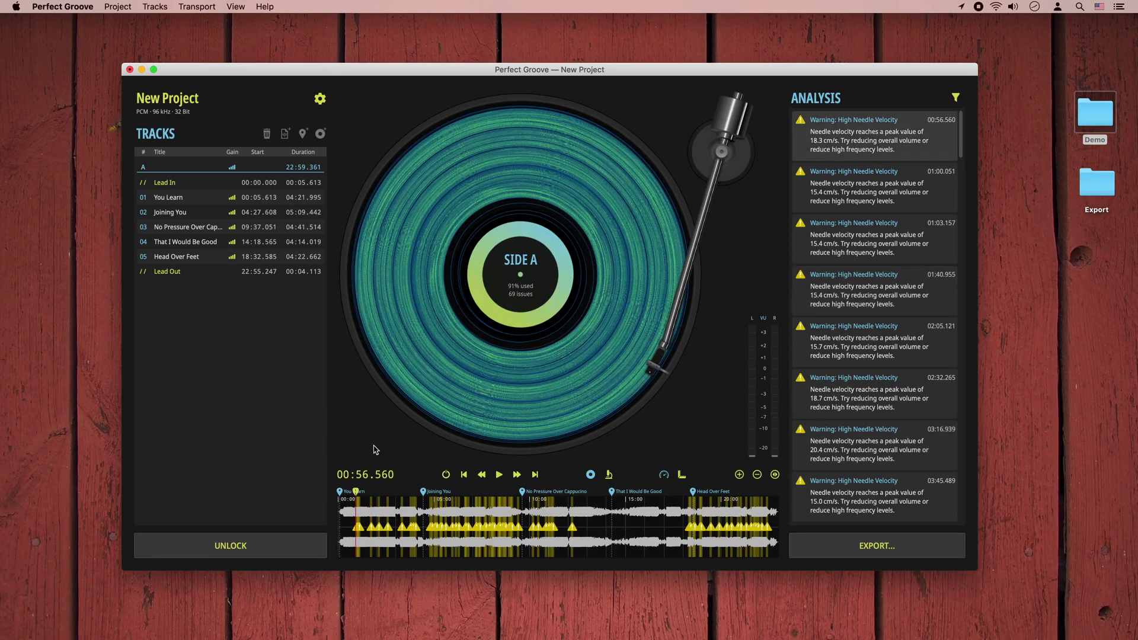
pyautogui.scroll(5, 357, 514)
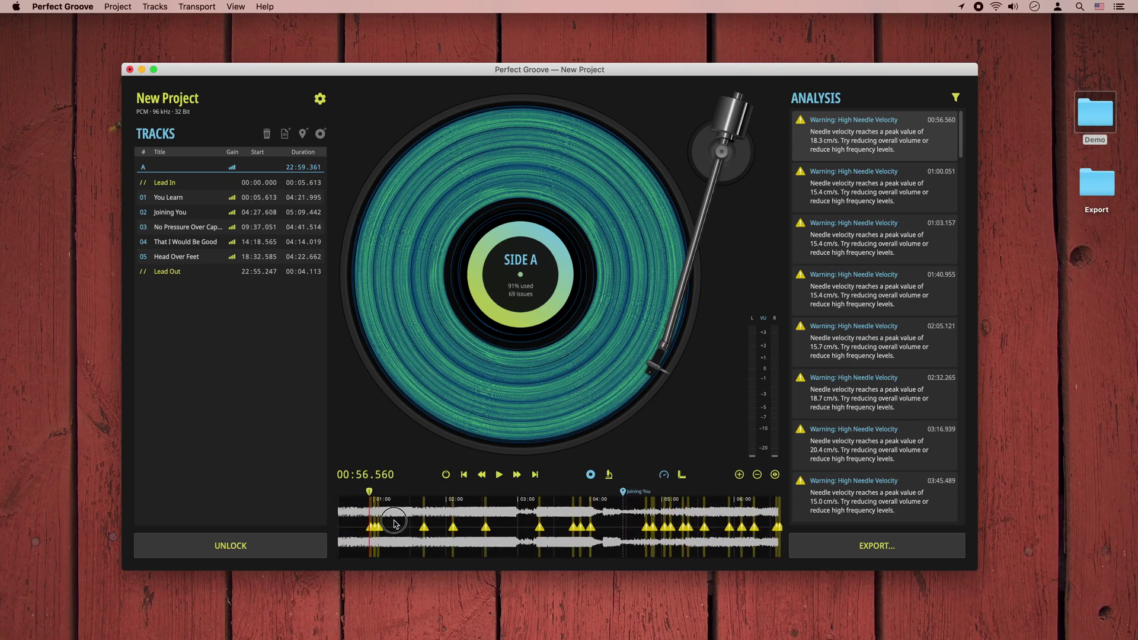
pyautogui.scroll(5, 410, 521)
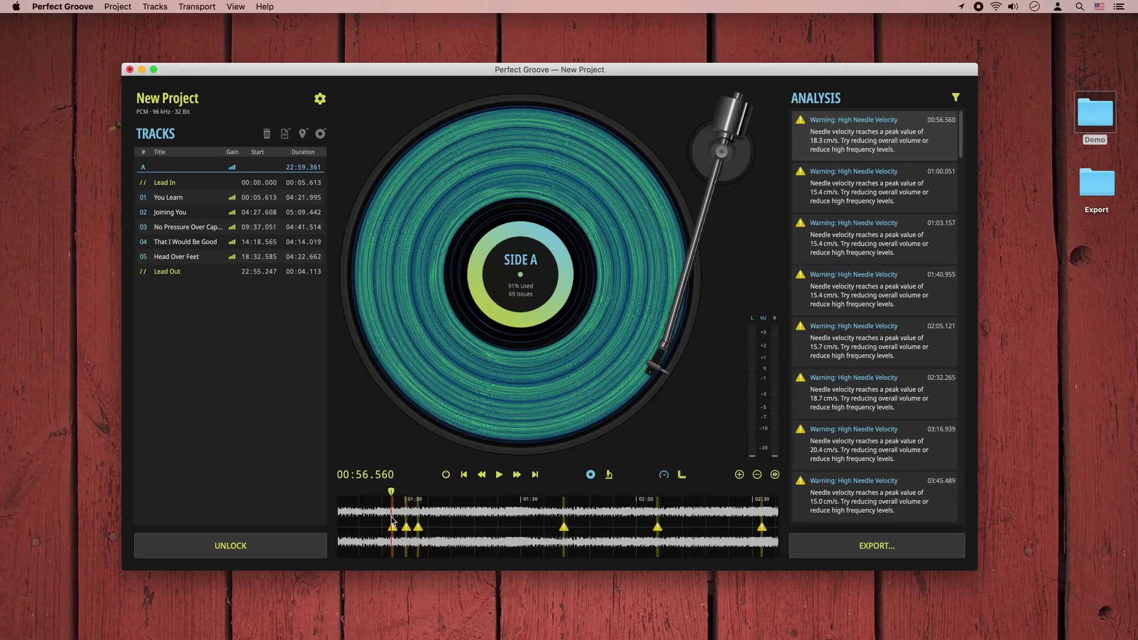
pyautogui.scroll(5, 388, 523)
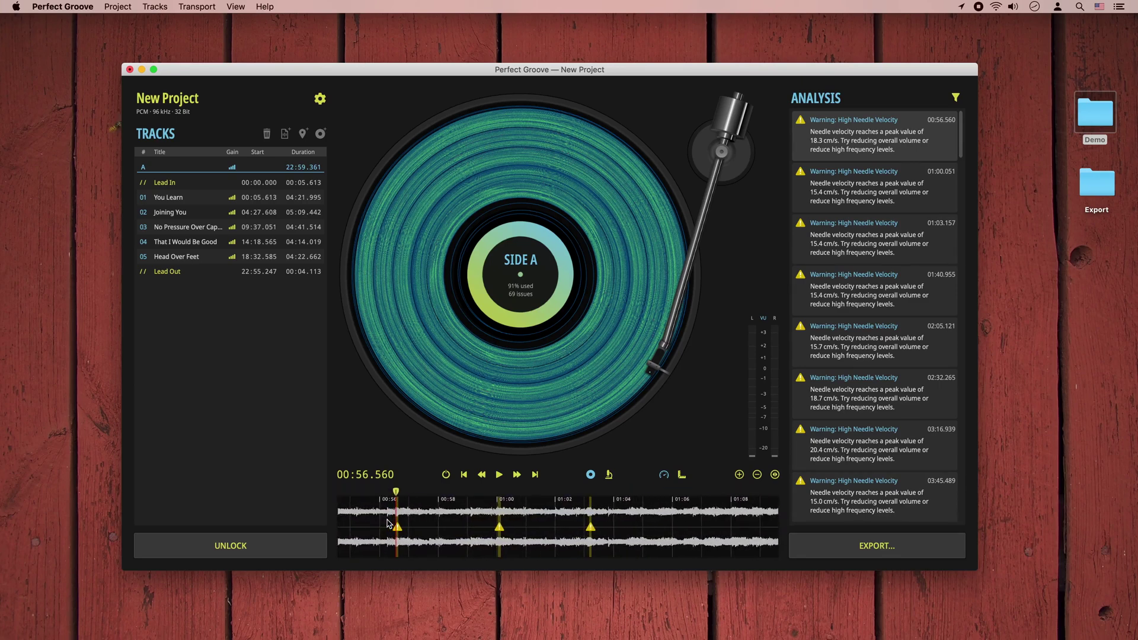
pyautogui.scroll(2, 387, 522)
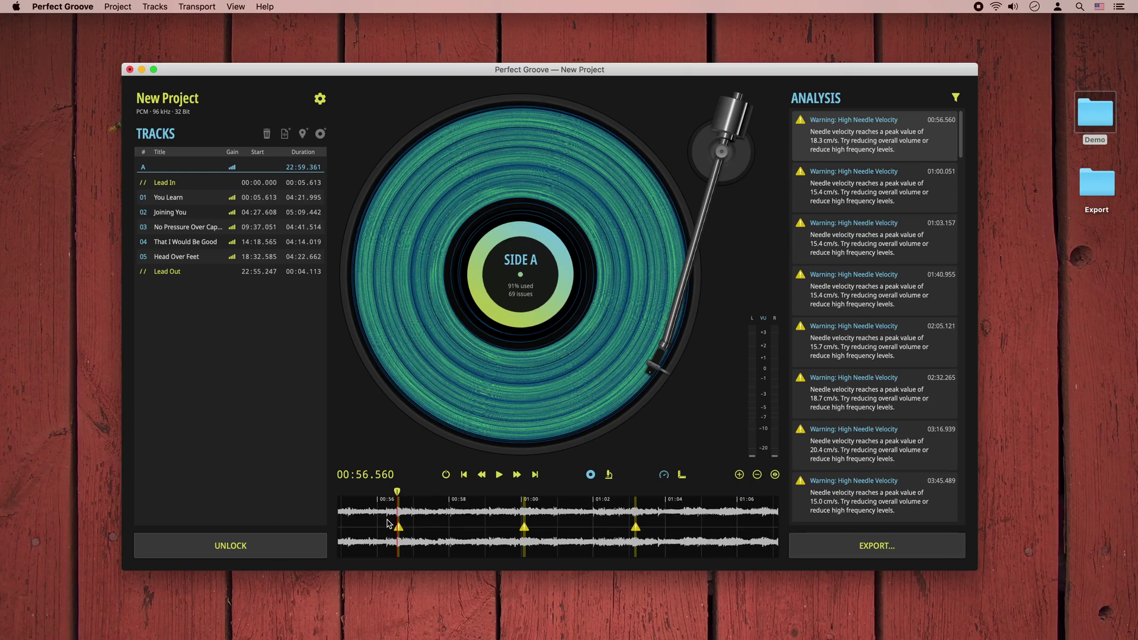
# Switch to the groove microscope view and place the playhead at the 00:56 warning
pyautogui.click(609, 475)
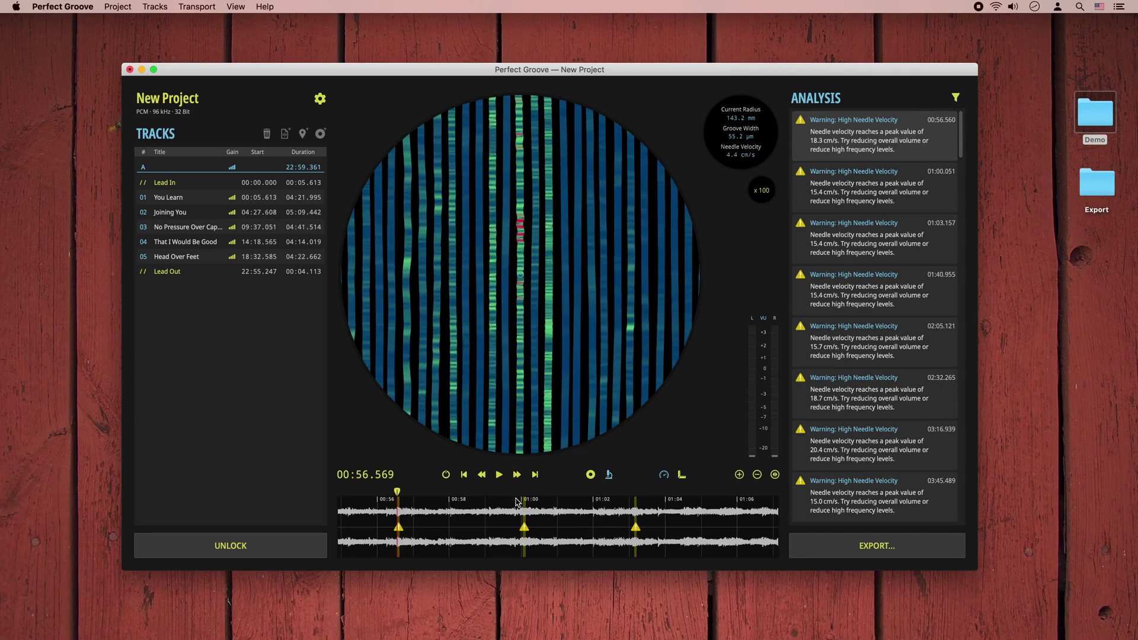
pyautogui.click(523, 511)
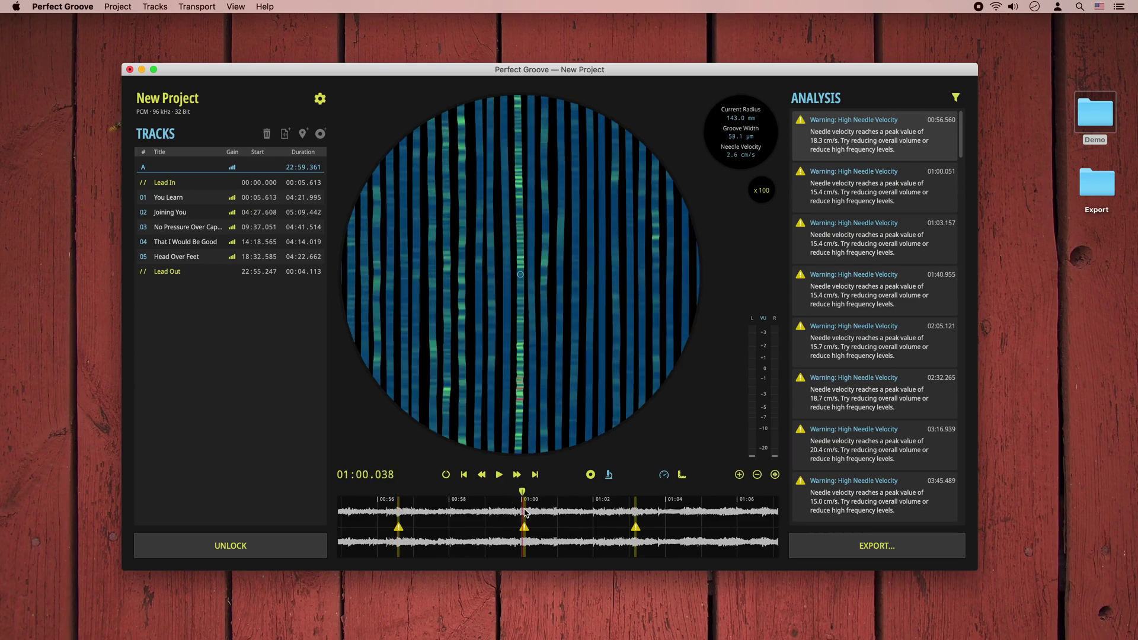
pyautogui.click(396, 516)
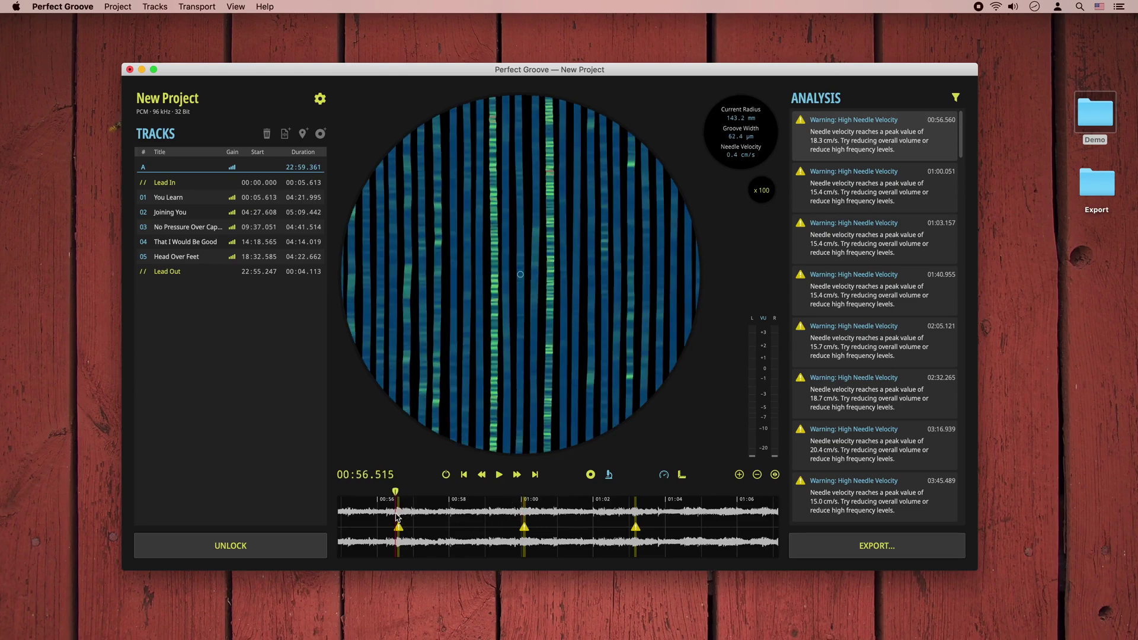
# Play the flagged passage from 00:56, replaying parts, and stop around 01:04
pyautogui.press('space')
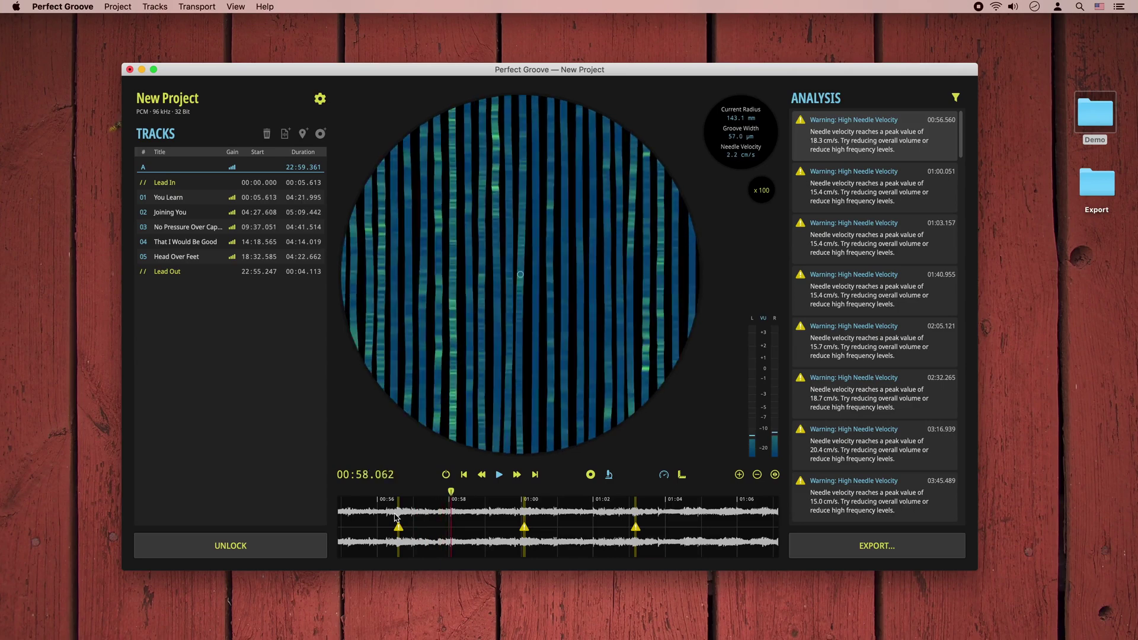
pyautogui.press('Left')
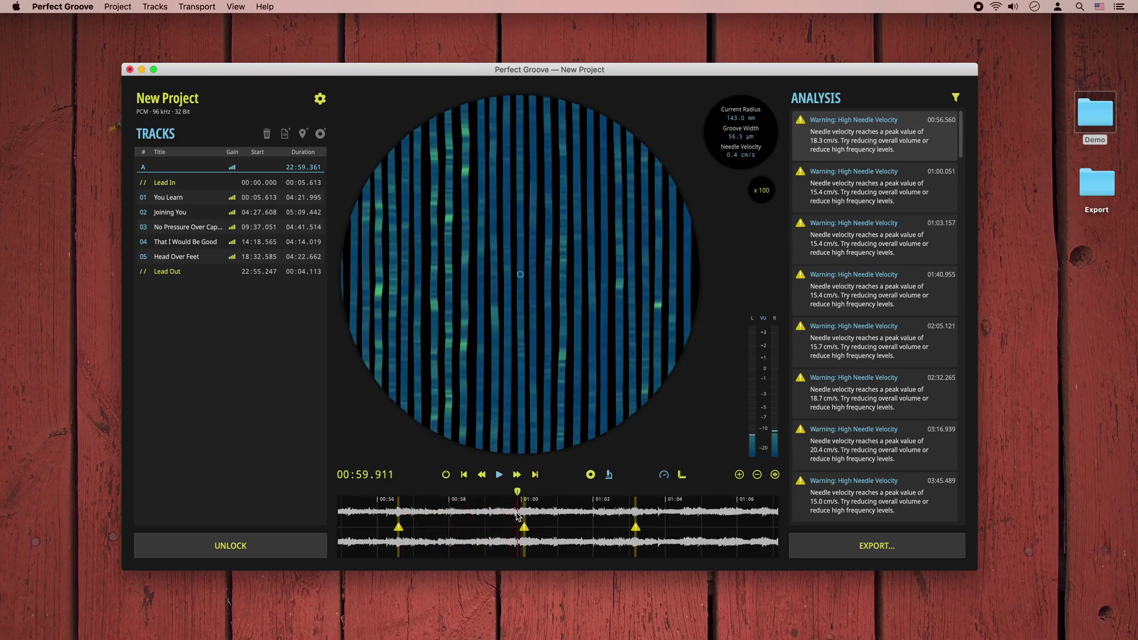
pyautogui.press('Left')
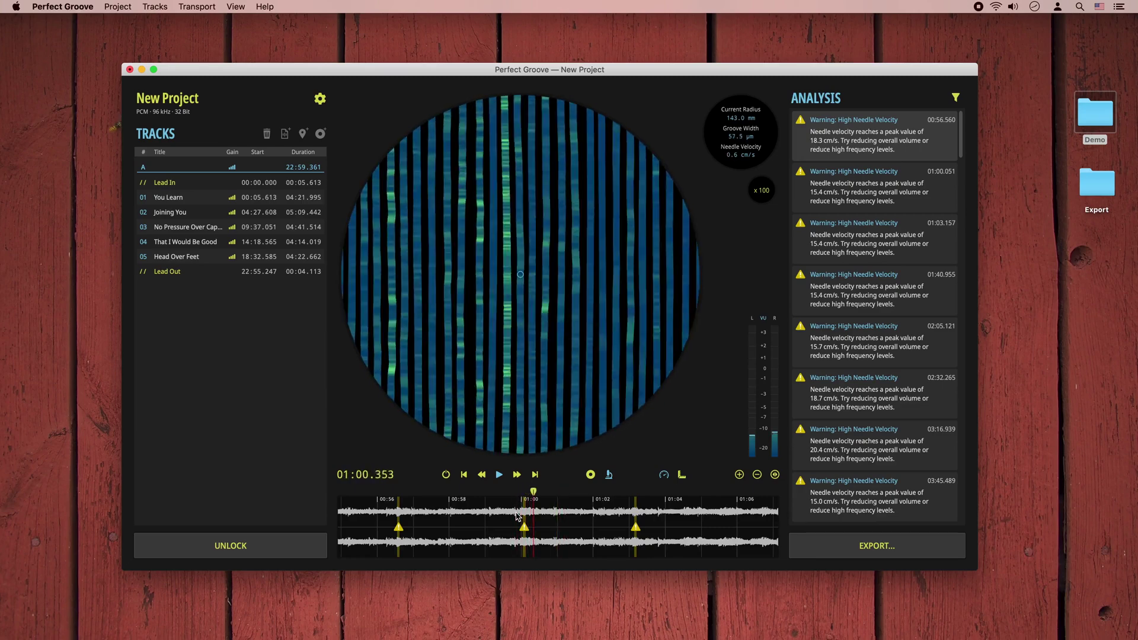
pyautogui.click(627, 516)
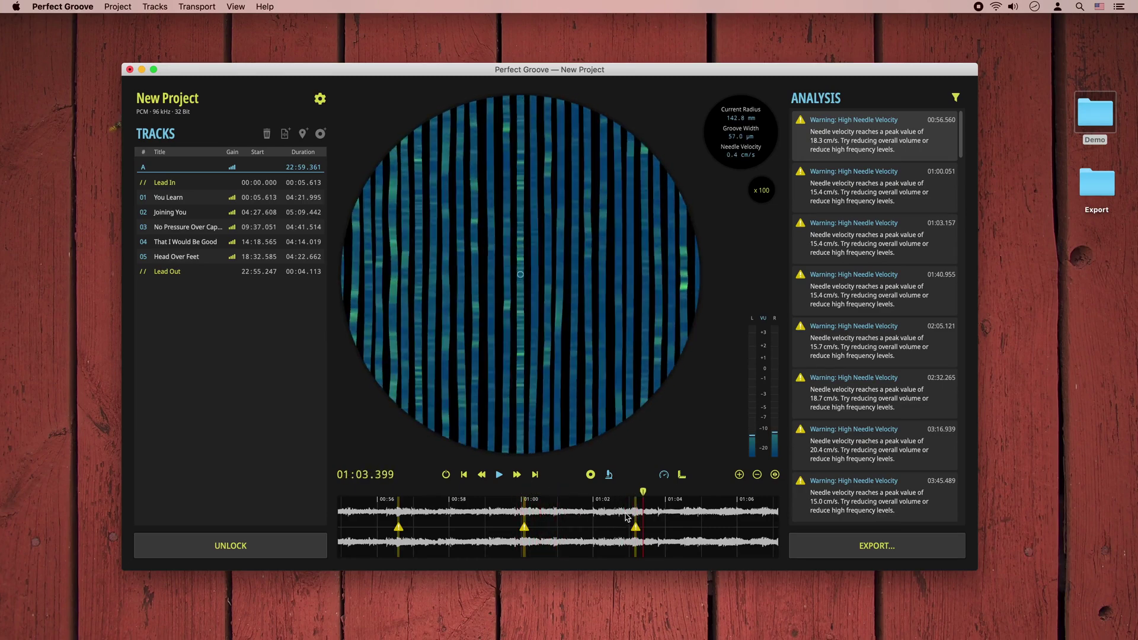
pyautogui.click(627, 515)
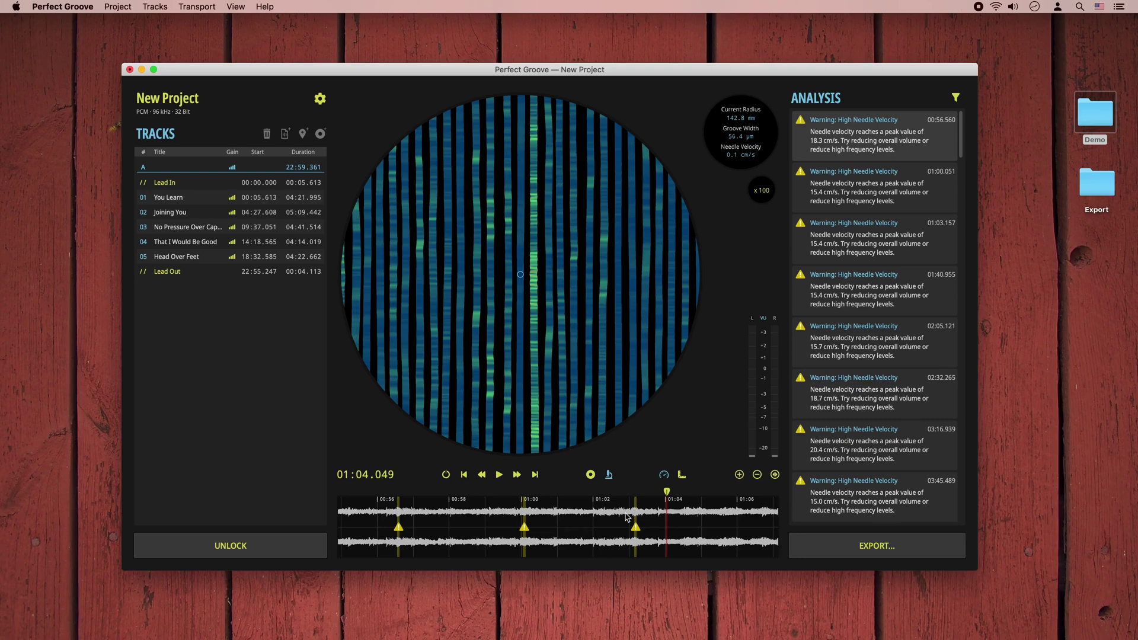
# Turn on analog preview and zoom in on the 01:00 velocity warning, leaving preview enabled
pyautogui.click(446, 474)
pyautogui.click(519, 527)
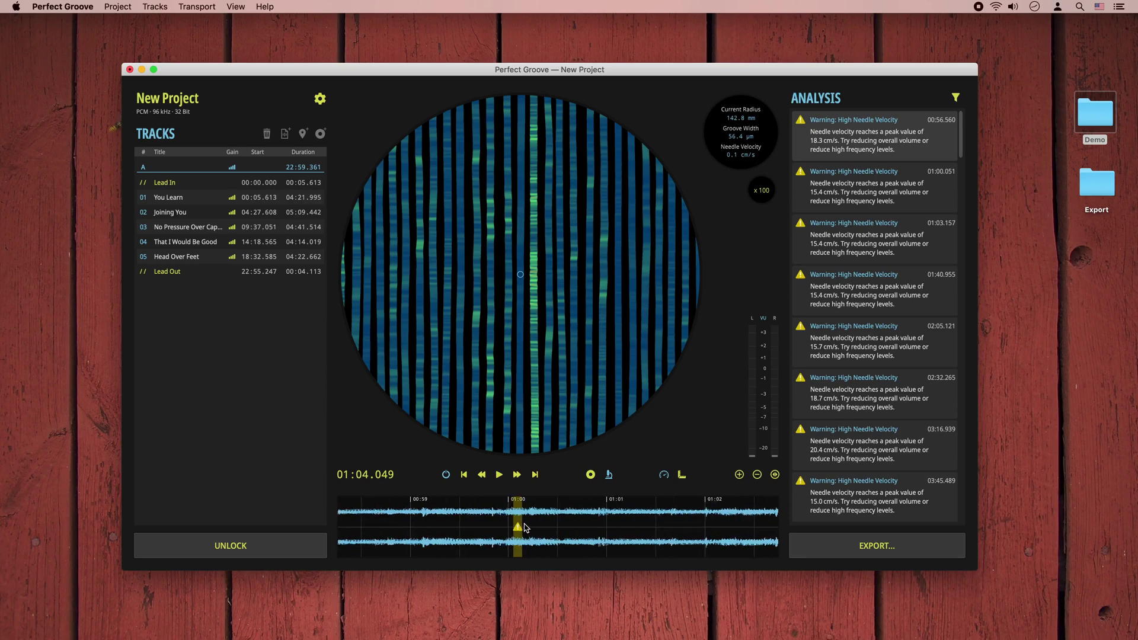
pyautogui.press('p')
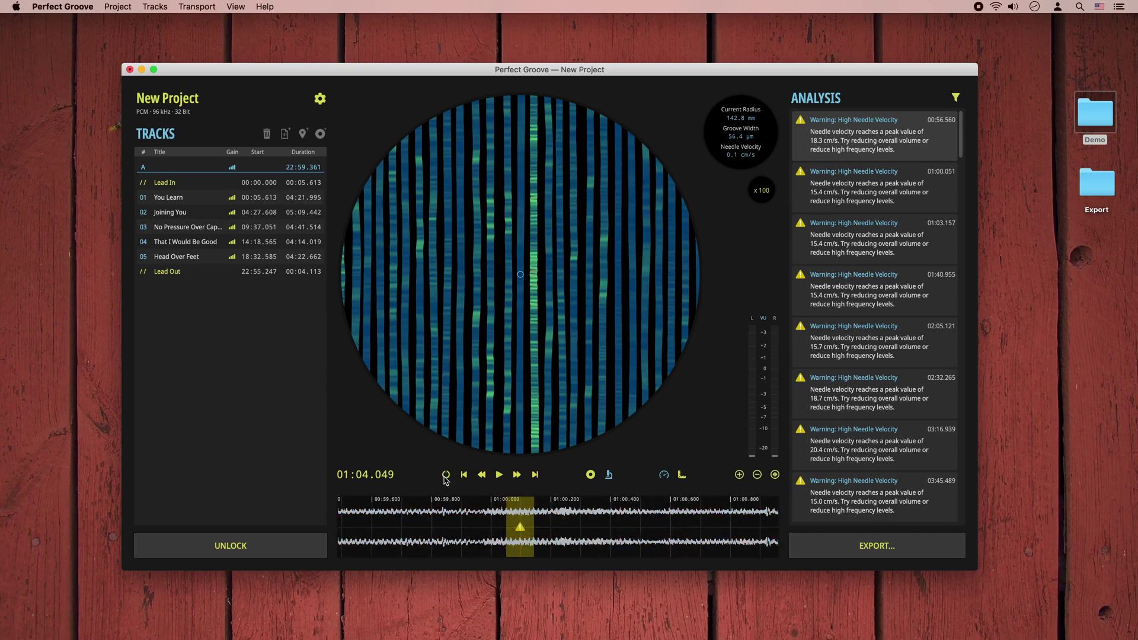
pyautogui.click(445, 476)
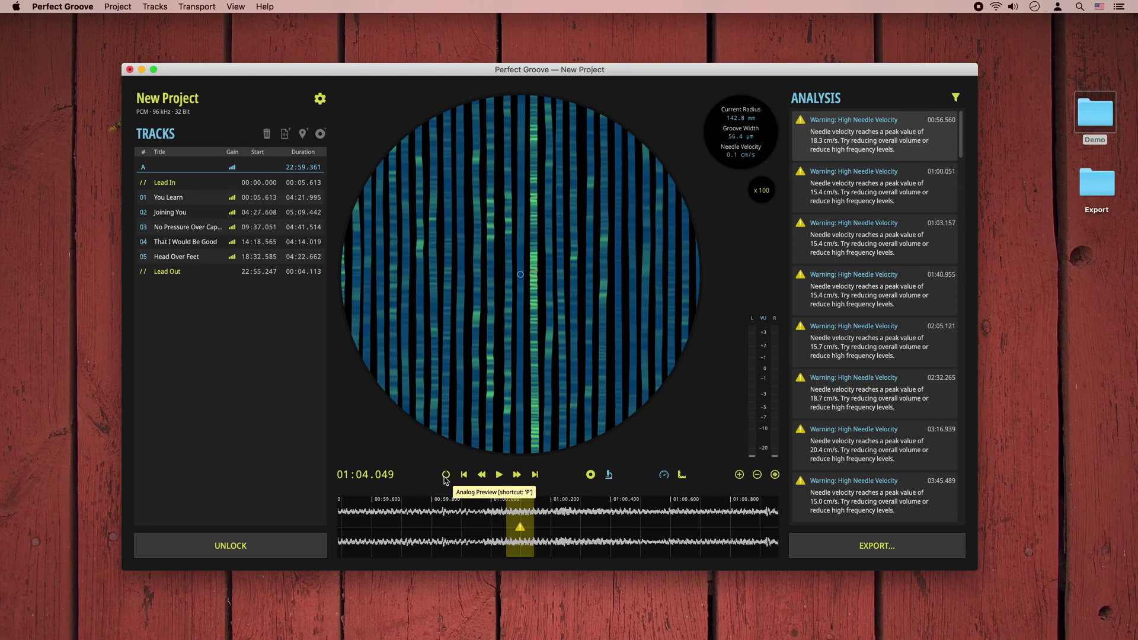
pyautogui.press('p')
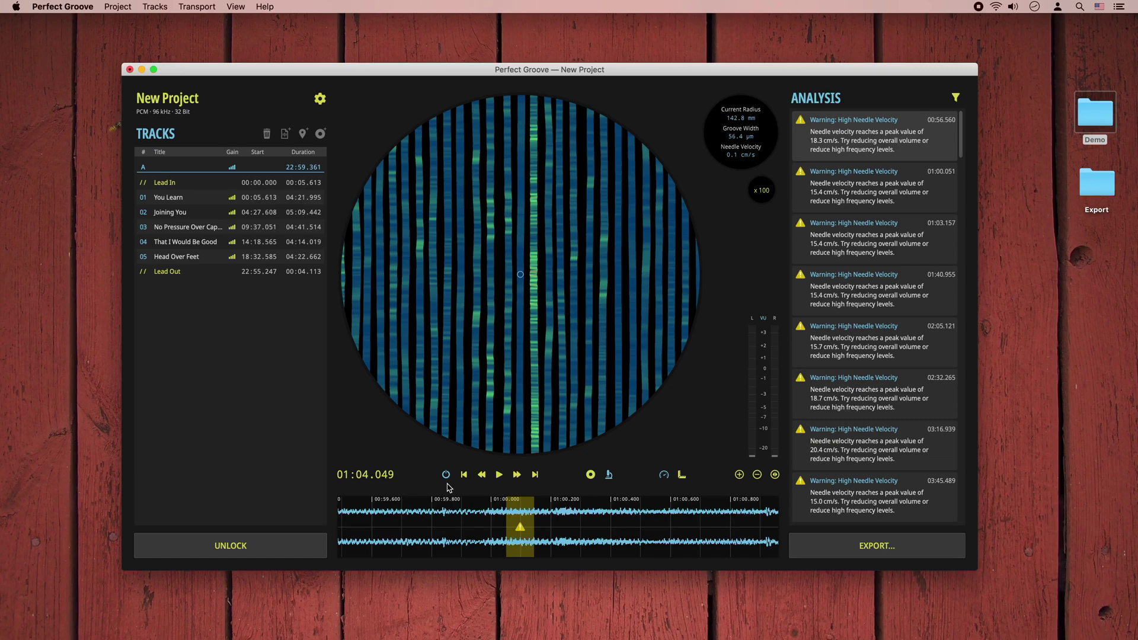
# Zoom the side A waveform out and move it along to about 03:30–04:30
pyautogui.scroll(-5, 446, 515)
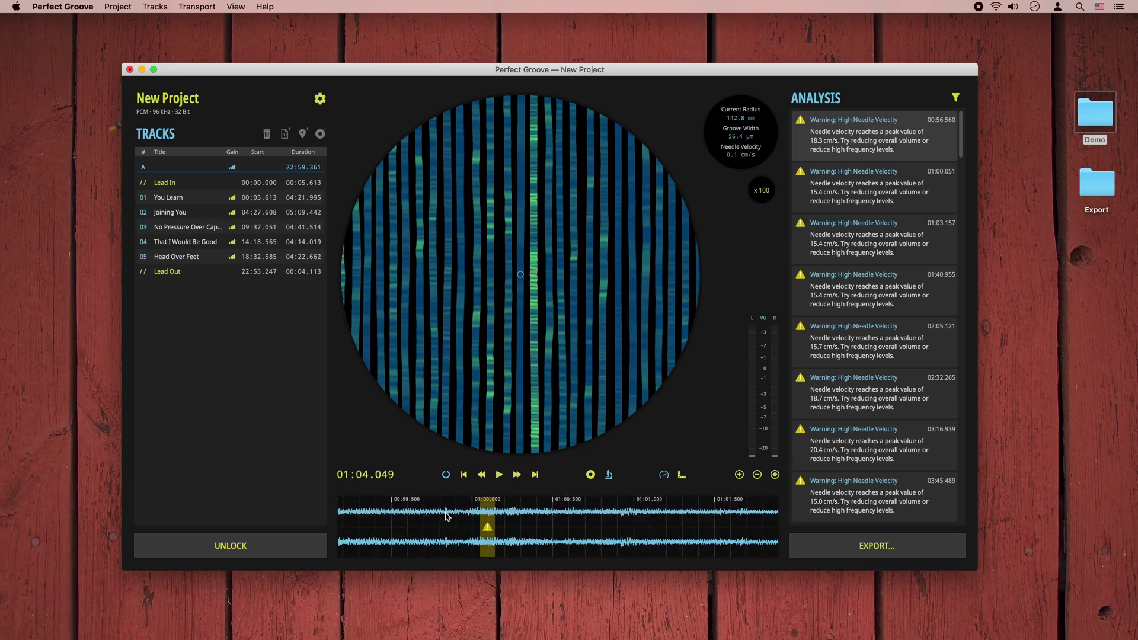
pyautogui.scroll(-3, 445, 516)
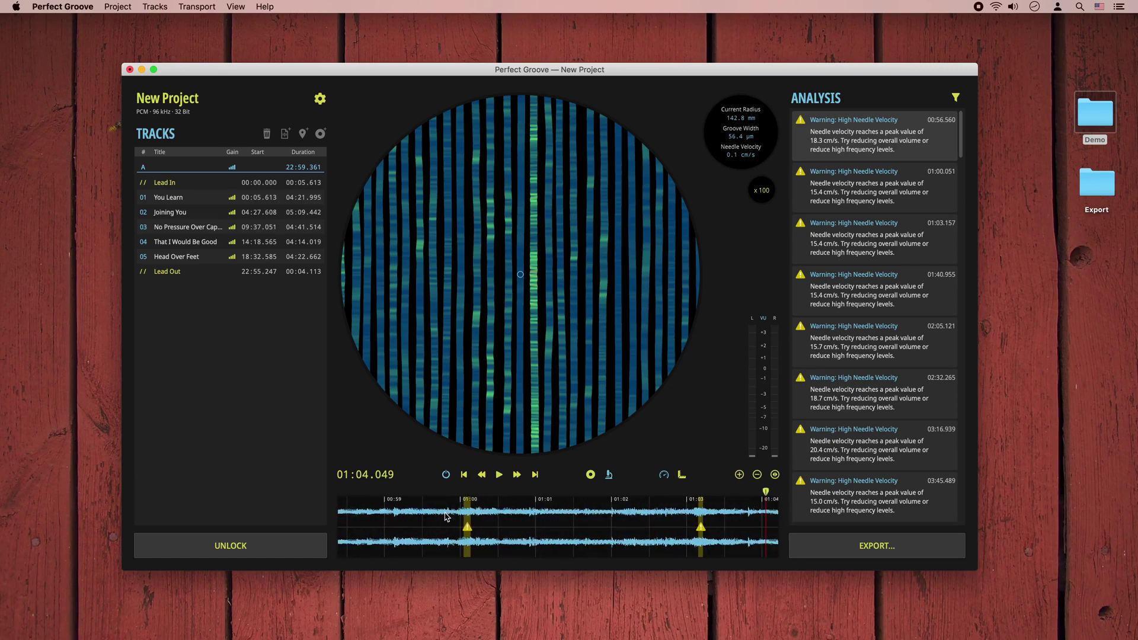
pyautogui.scroll(-3, 446, 516)
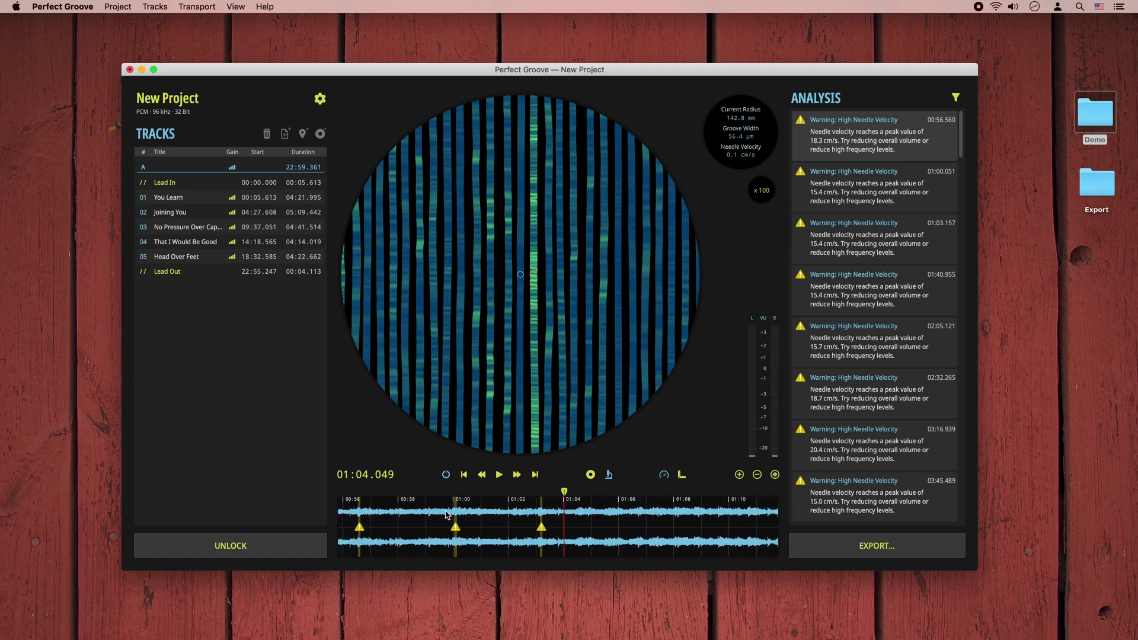
pyautogui.scroll(-2, 446, 515)
pyautogui.scroll(-3, 446, 515)
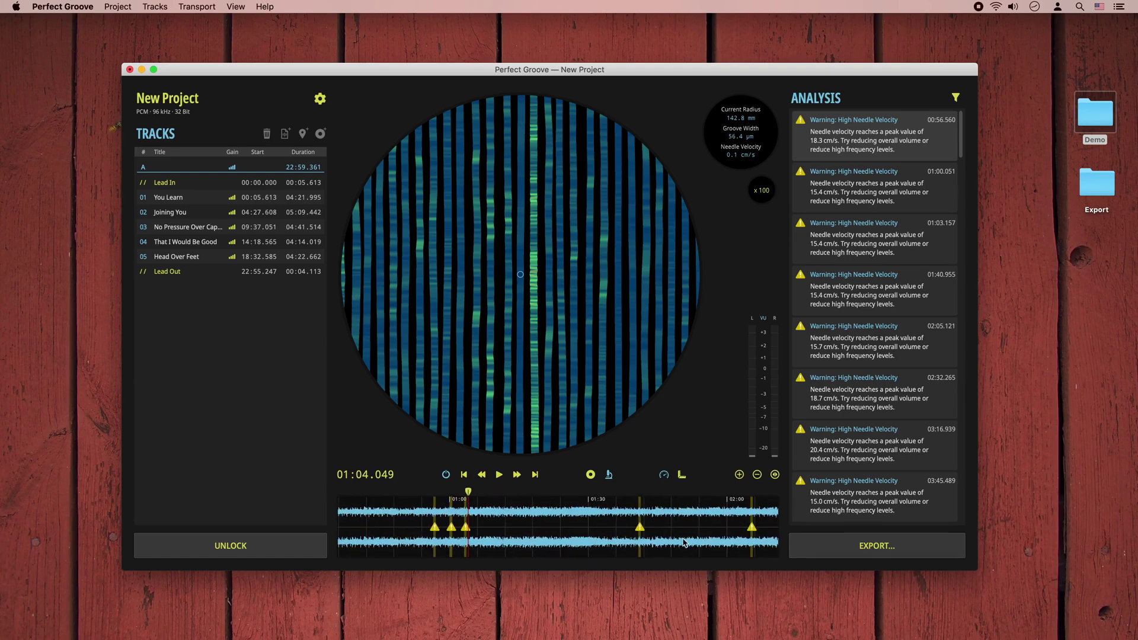
pyautogui.scroll(-2, 669, 537)
pyautogui.moveTo(670, 537); pyautogui.dragTo(379, 527)
pyautogui.moveTo(751, 531); pyautogui.dragTo(378, 524)
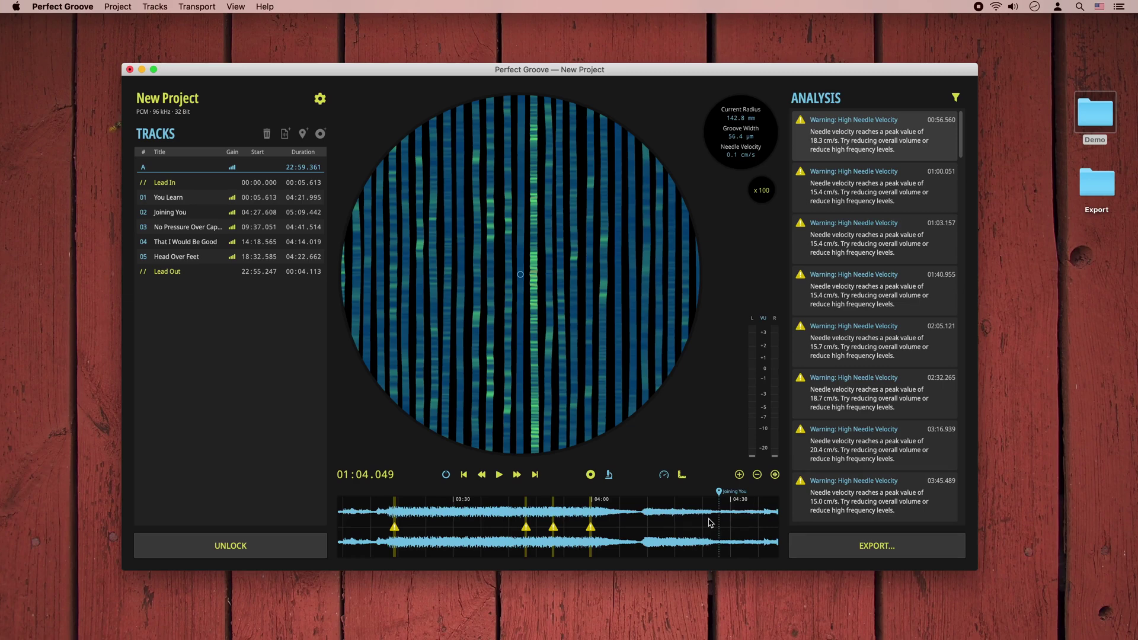
# Open the desktop Export folder and select Calibration.wav and Master - Side A.wav
pyautogui.click(831, 545)
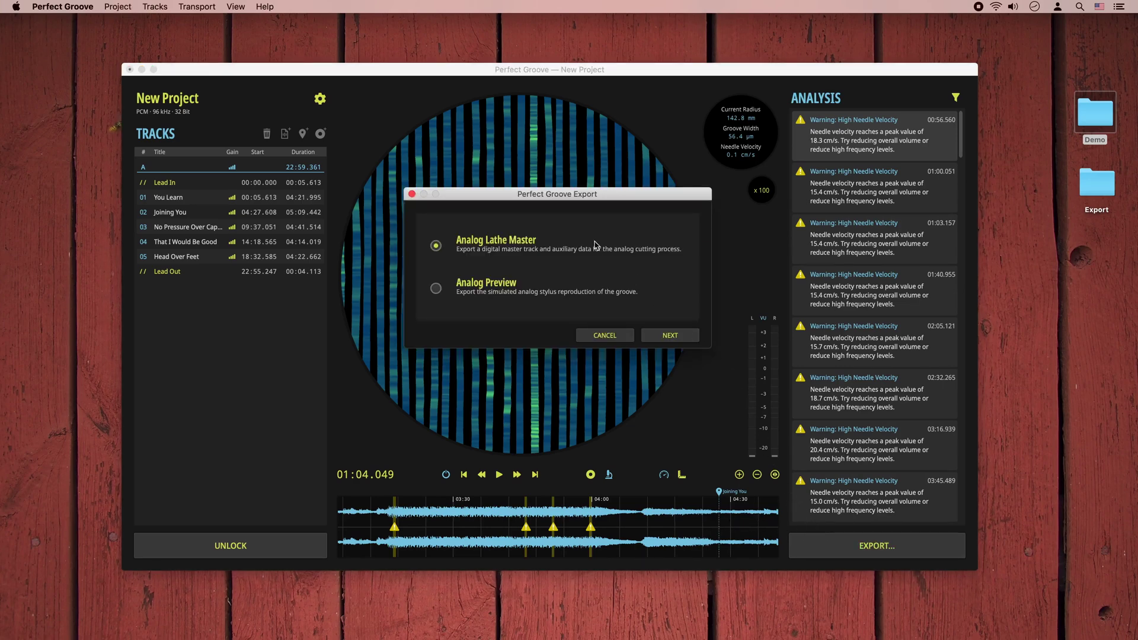
pyautogui.click(1098, 182)
pyautogui.doubleClick(1098, 182)
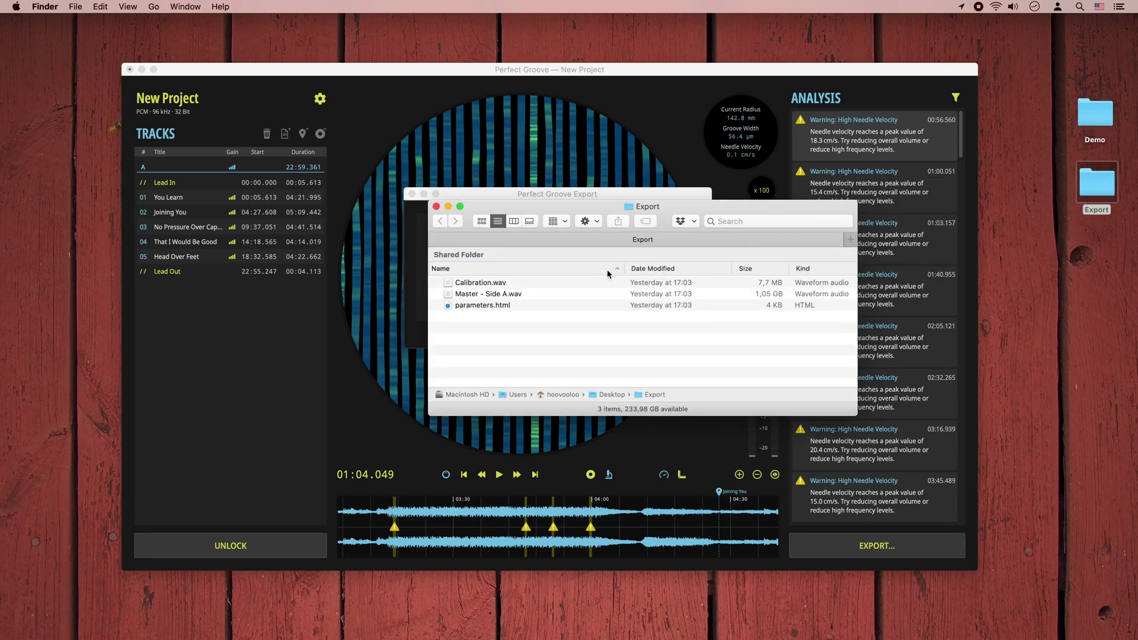
pyautogui.click(593, 283)
pyautogui.click(583, 293)
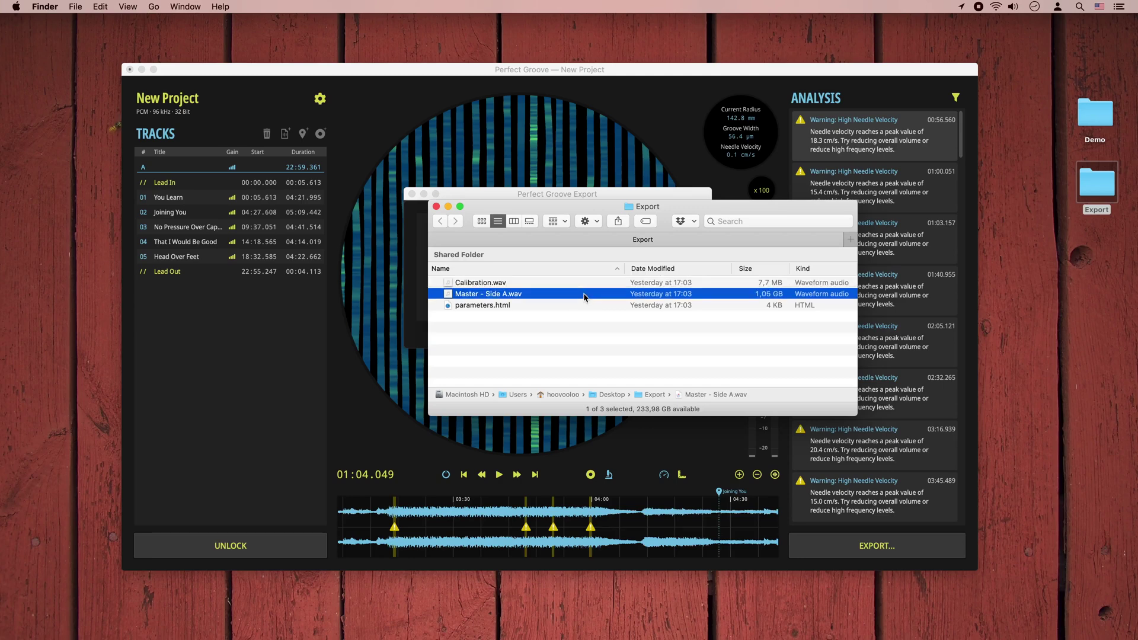
# Quick Look parameters.html, scroll through it, then close the Export folder window
pyautogui.click(582, 306)
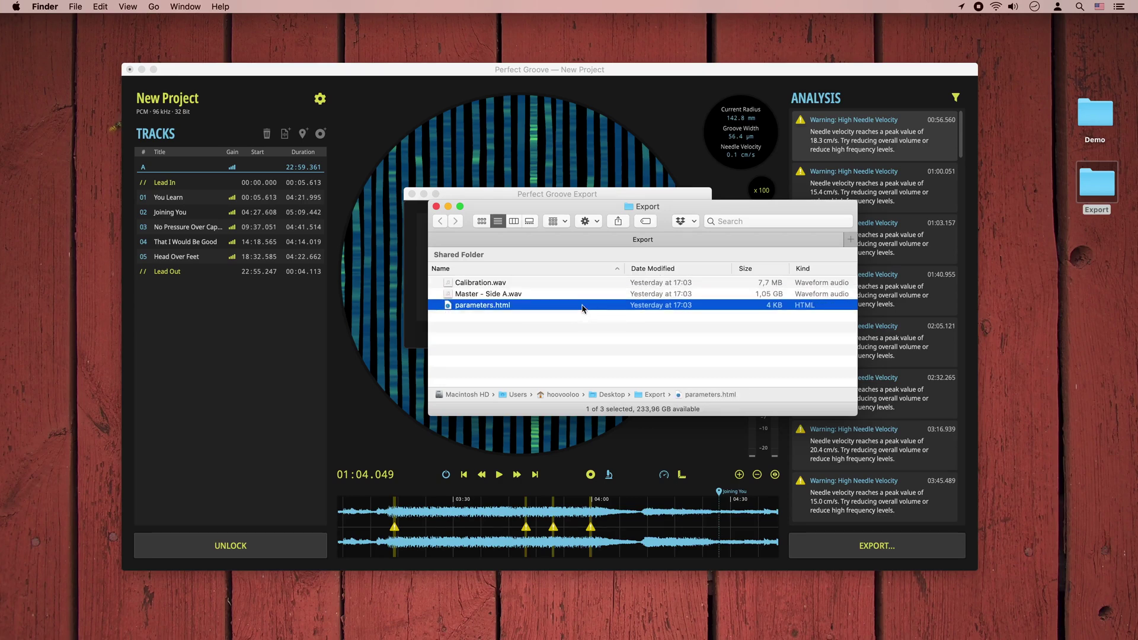
pyautogui.press('space')
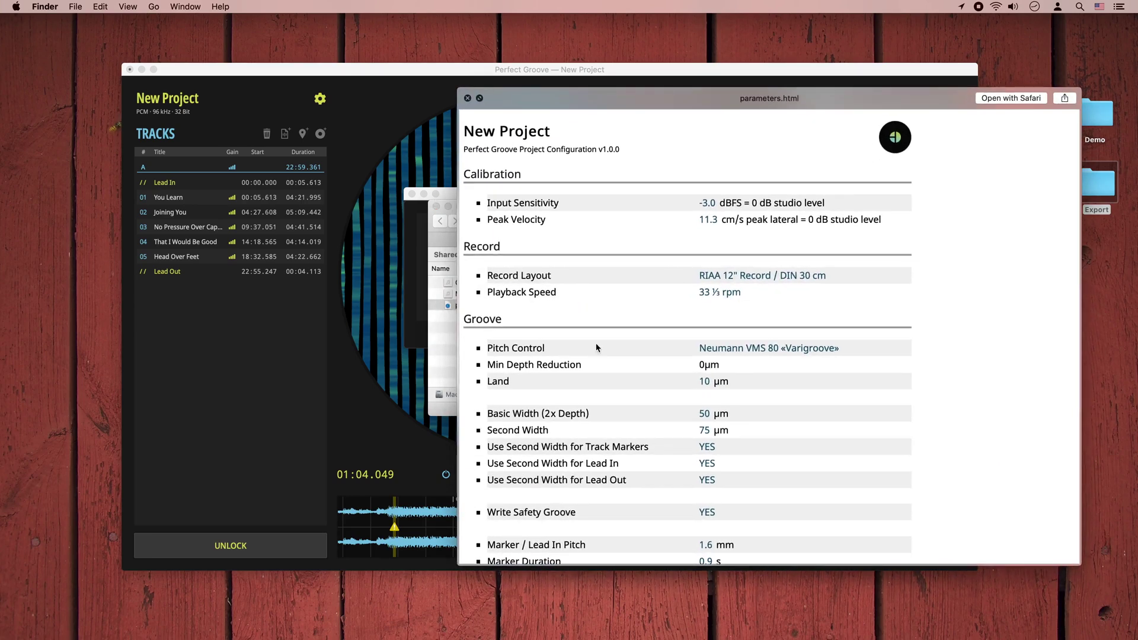
pyautogui.scroll(-2, 596, 348)
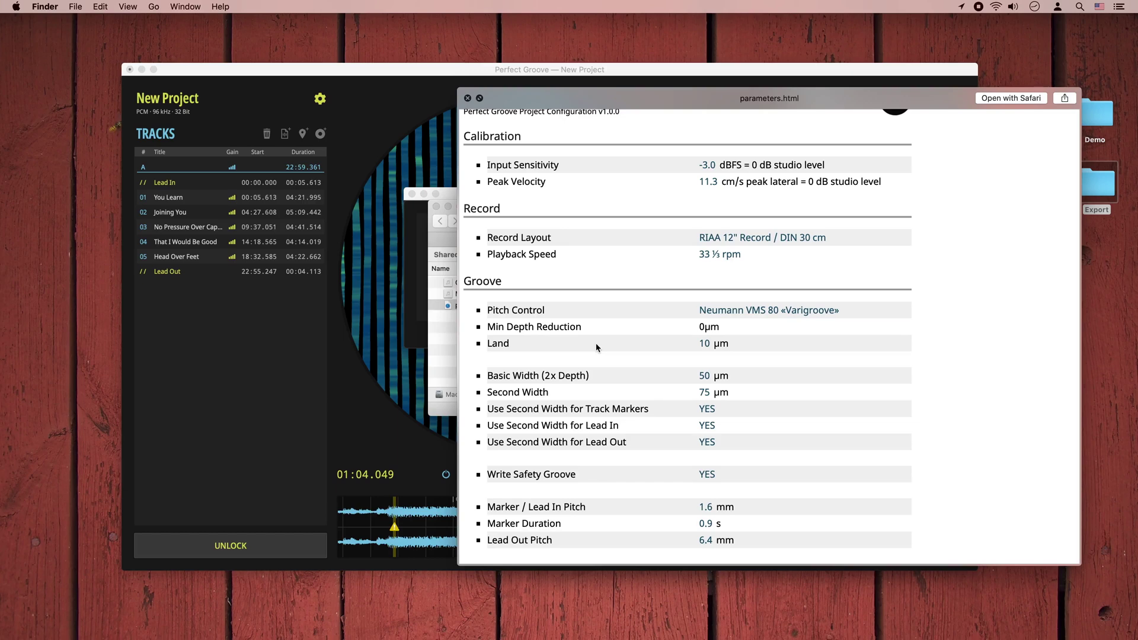
pyautogui.press('space')
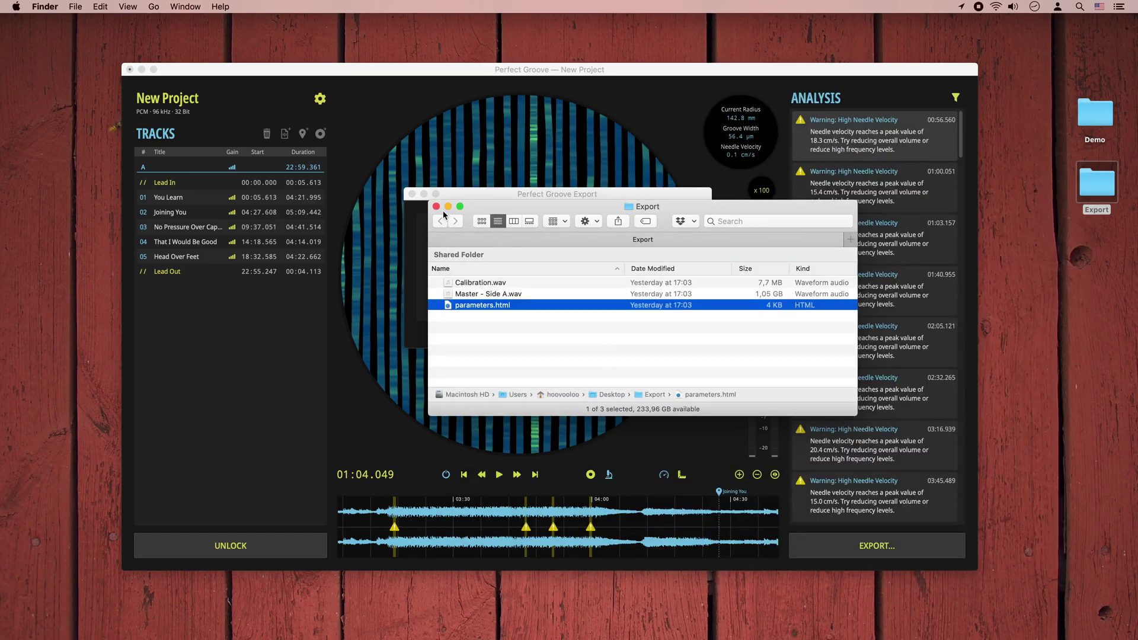
pyautogui.click(436, 206)
# Cancel the Export dialog, returning to side A paused at 01:04.049
pyautogui.click(600, 336)
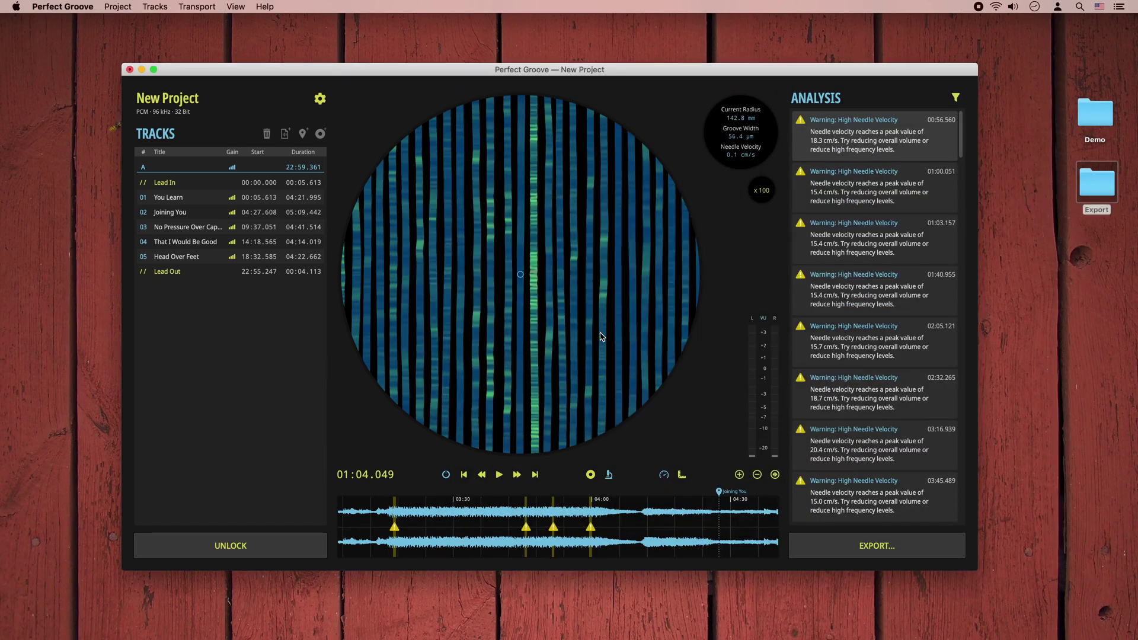